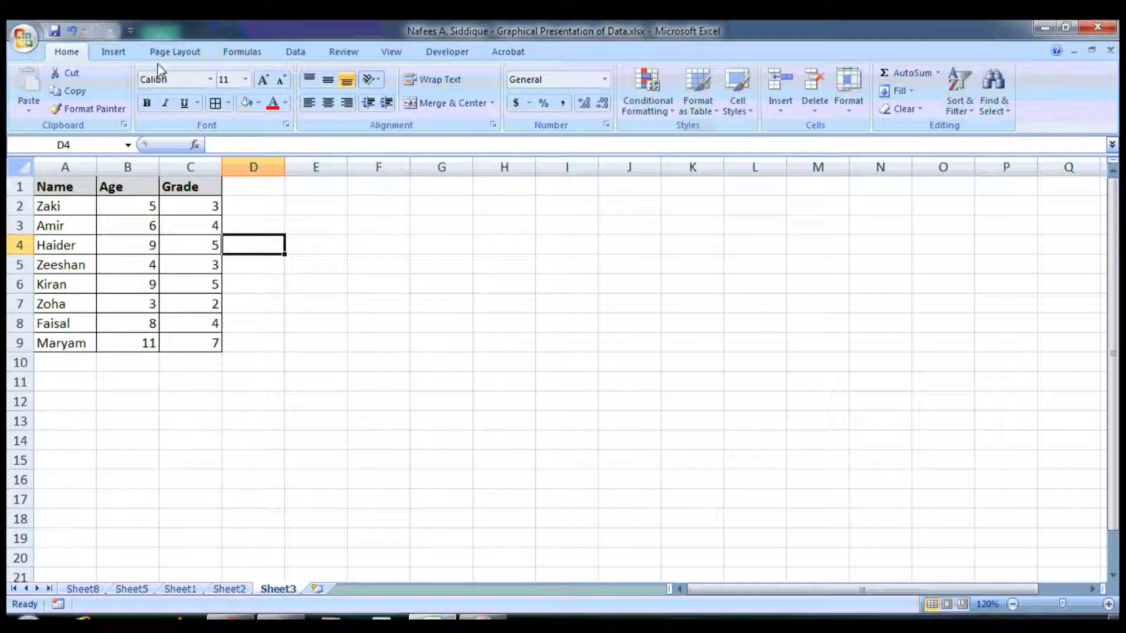
Show the Insert ribbon's Charts group for the student Name, Age and Grade table.
{"action": "left_click", "coordinate": [109, 54]}
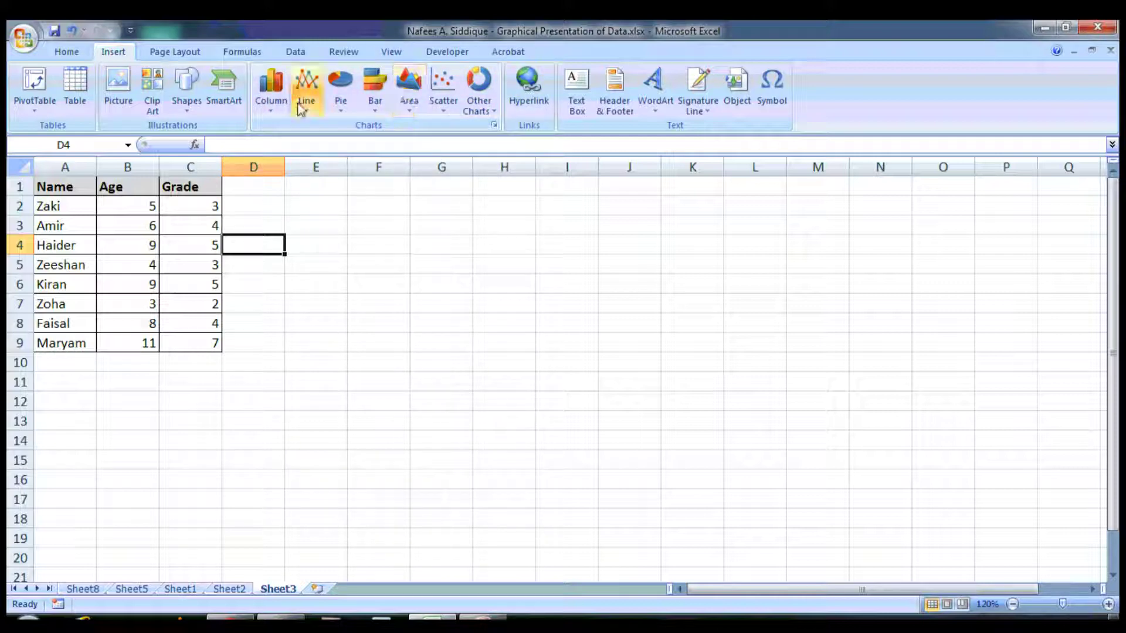
Insert a clustered column chart of the student table.
{"action": "left_click", "coordinate": [267, 103]}
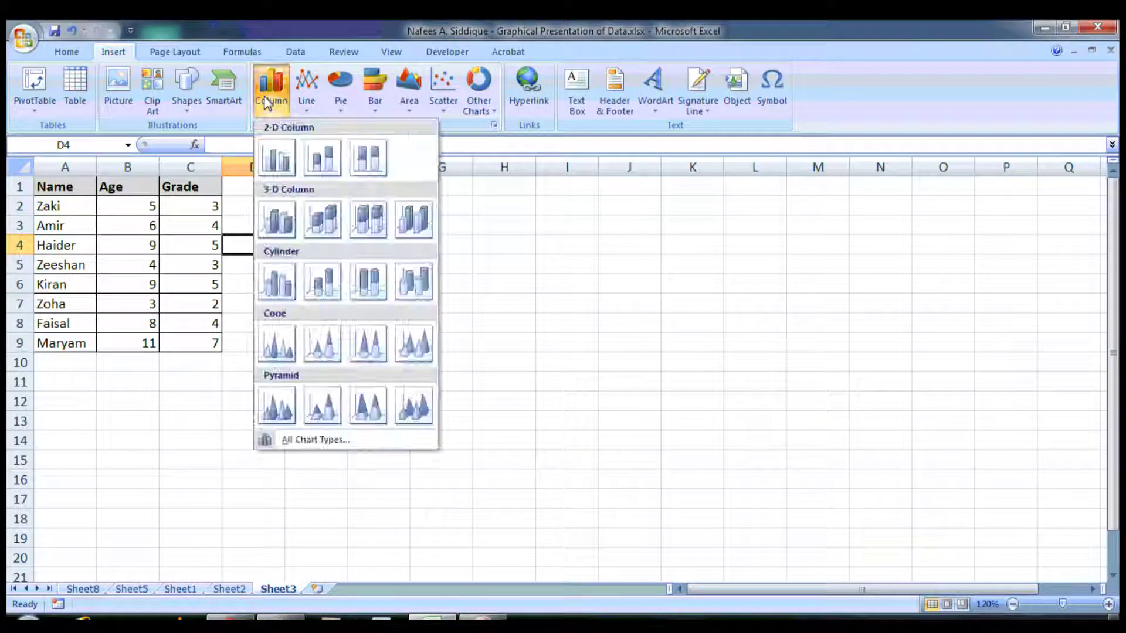
{"action": "left_click", "coordinate": [273, 165]}
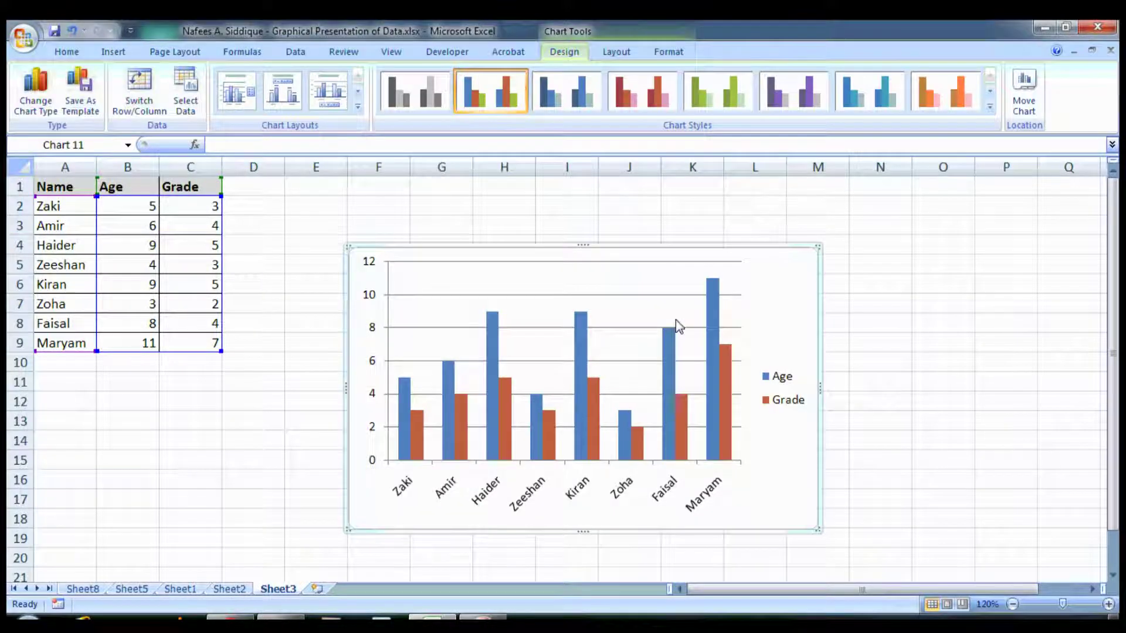
{"action": "right_click", "coordinate": [776, 319]}
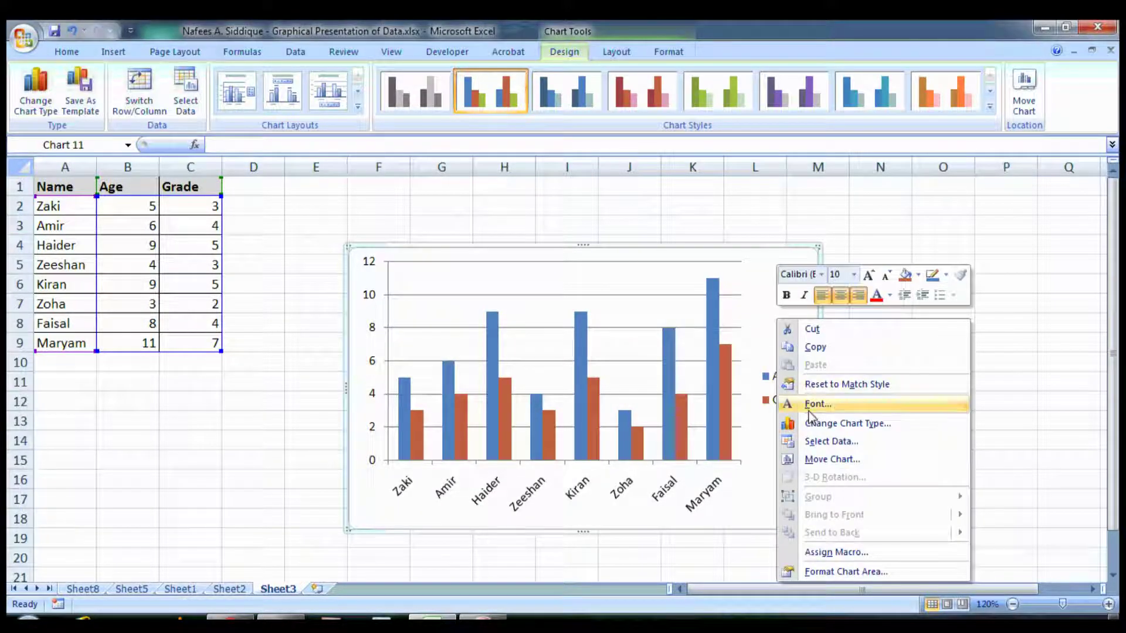
Set the chart's data range to the full table, A1:C9.
{"action": "left_click", "coordinate": [820, 444]}
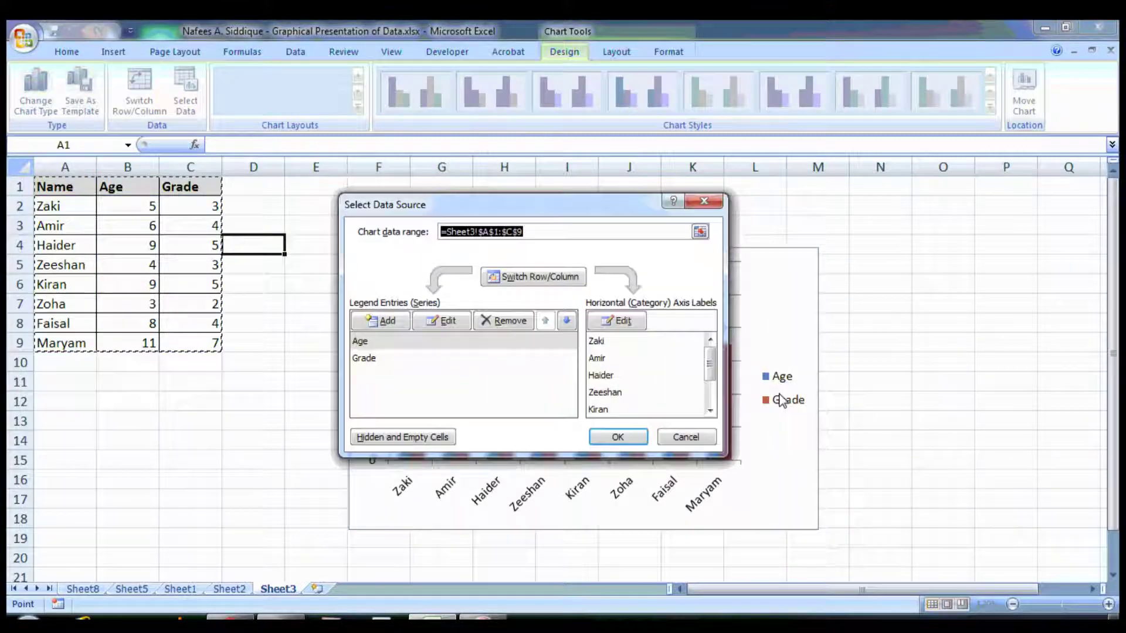
{"action": "left_click", "coordinate": [707, 231]}
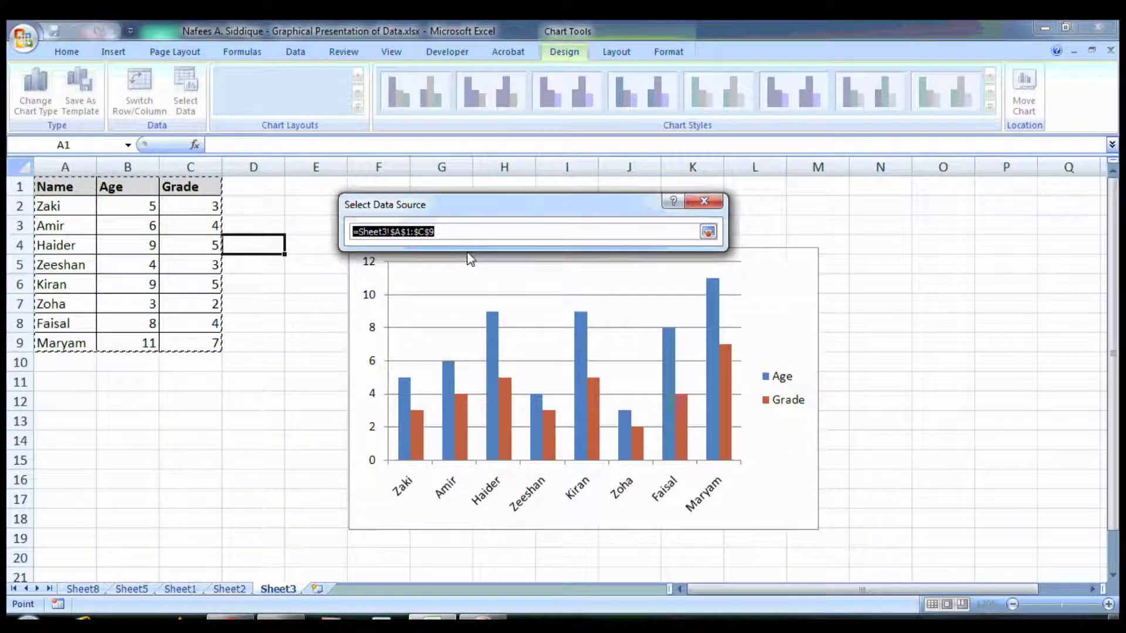
{"action": "key", "text": "BackSpace"}
{"action": "left_click_drag", "start_coordinate": [82, 194], "coordinate": [189, 343]}
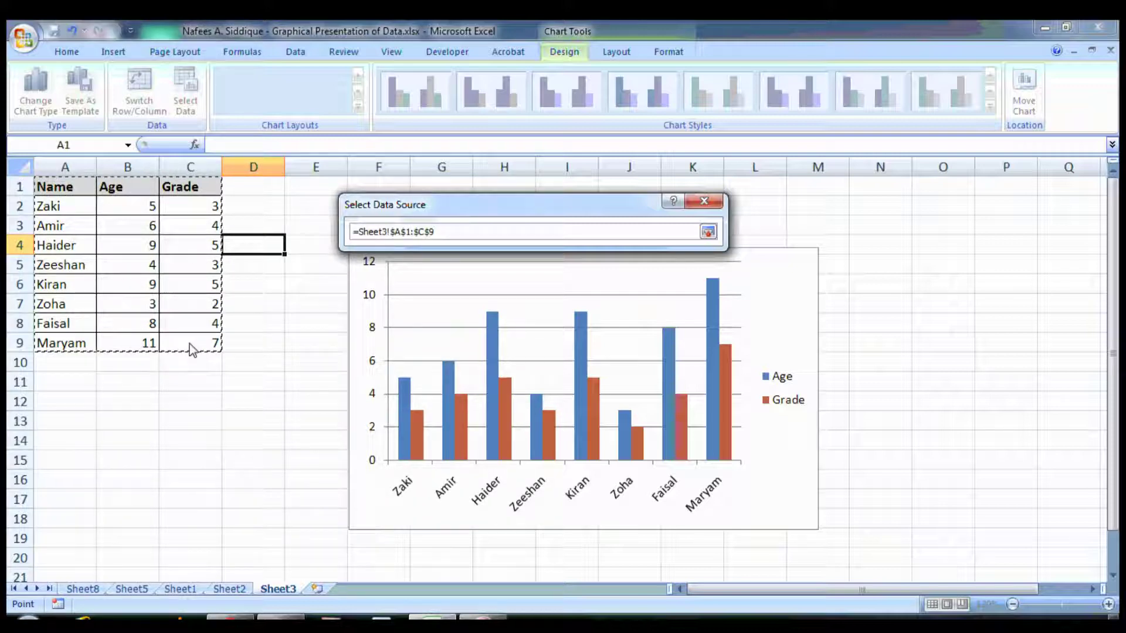
{"action": "left_click", "coordinate": [708, 231]}
{"action": "left_click", "coordinate": [619, 437]}
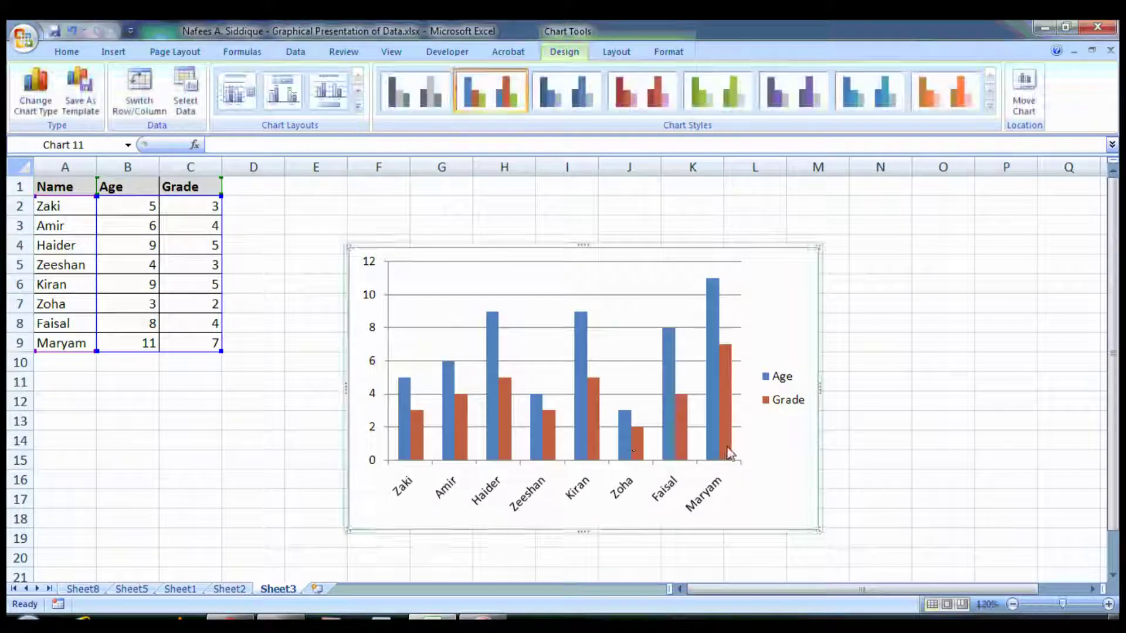
{"action": "right_click", "coordinate": [767, 470]}
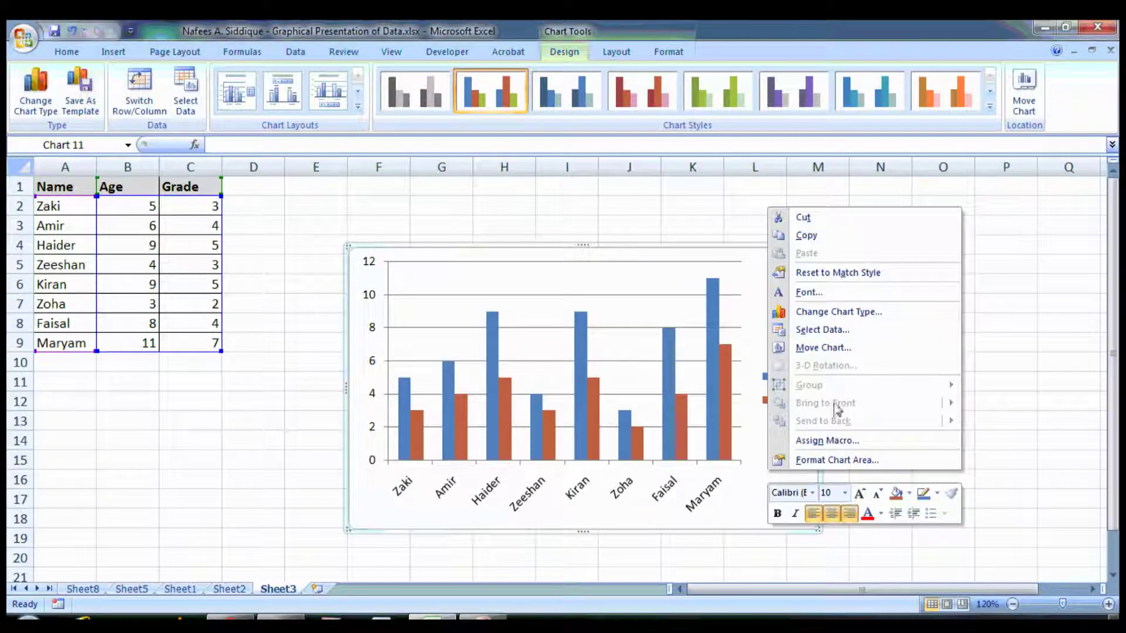
Clear the chart's data range, removing all existing series.
{"action": "left_click", "coordinate": [820, 330]}
{"action": "key", "text": "BackSpace"}
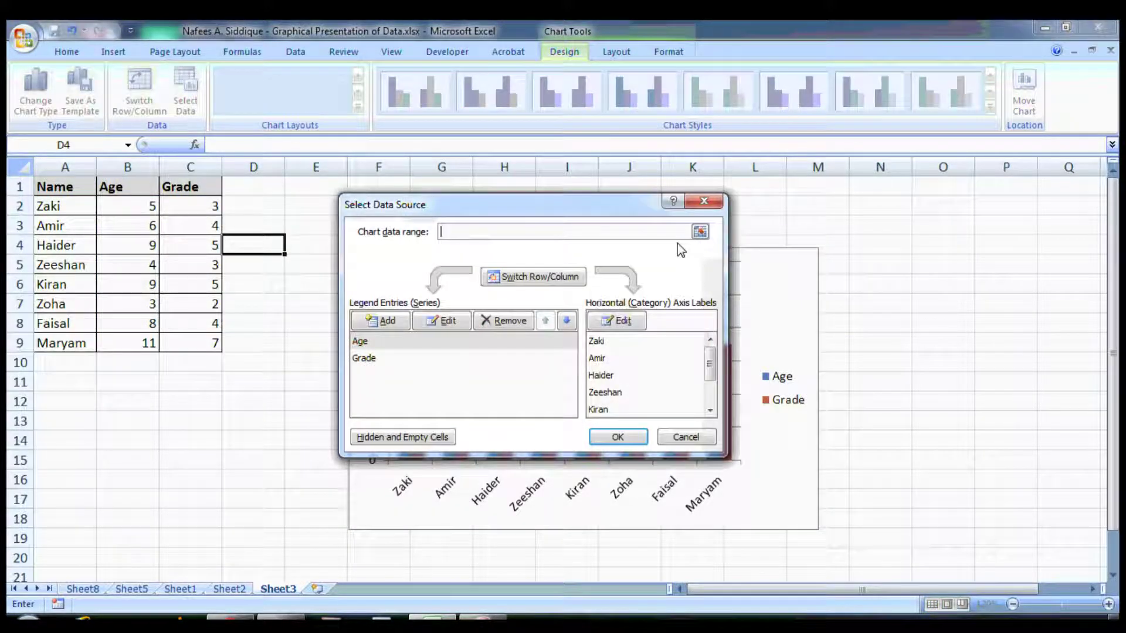
{"action": "left_click", "coordinate": [485, 320]}
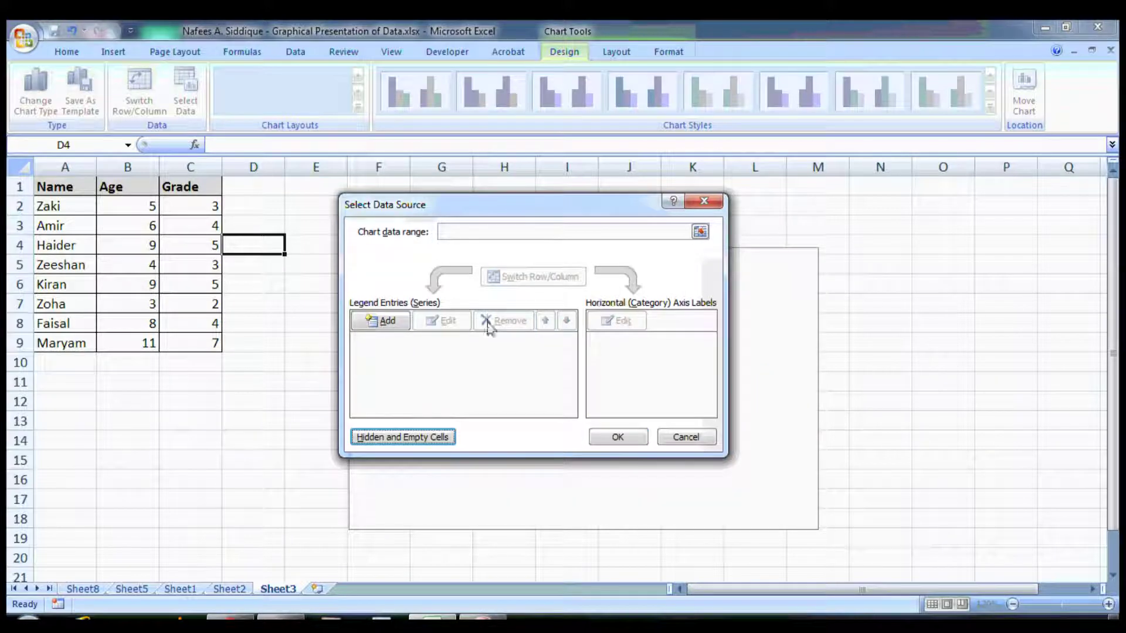
Add an Age series named from B1 with values B2:B9.
{"action": "left_click", "coordinate": [386, 330]}
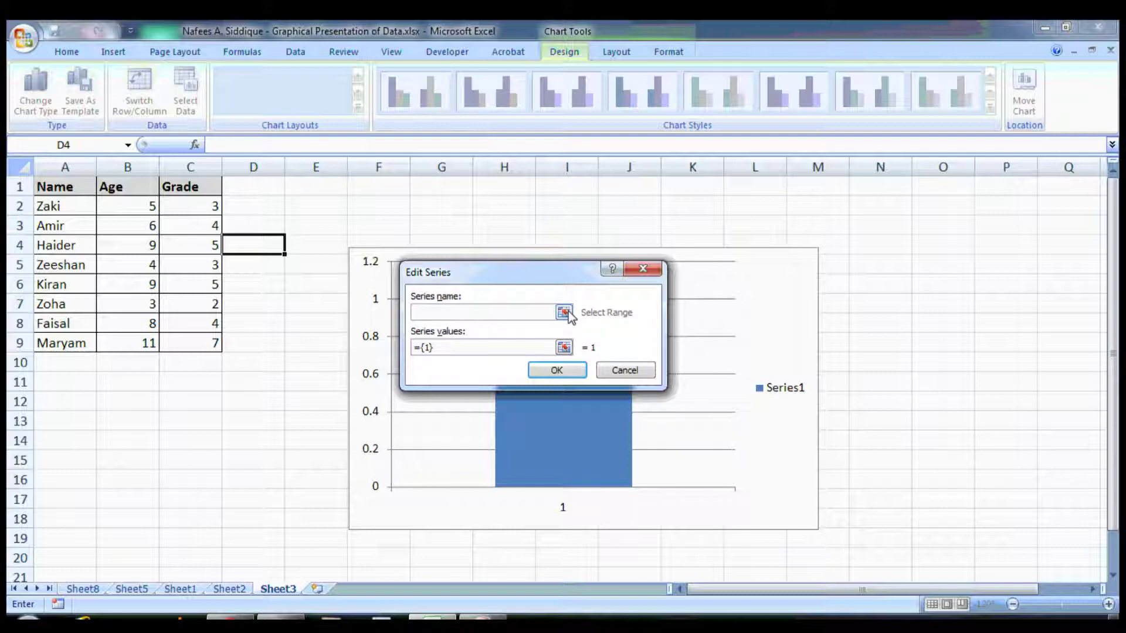
{"action": "left_click", "coordinate": [564, 314]}
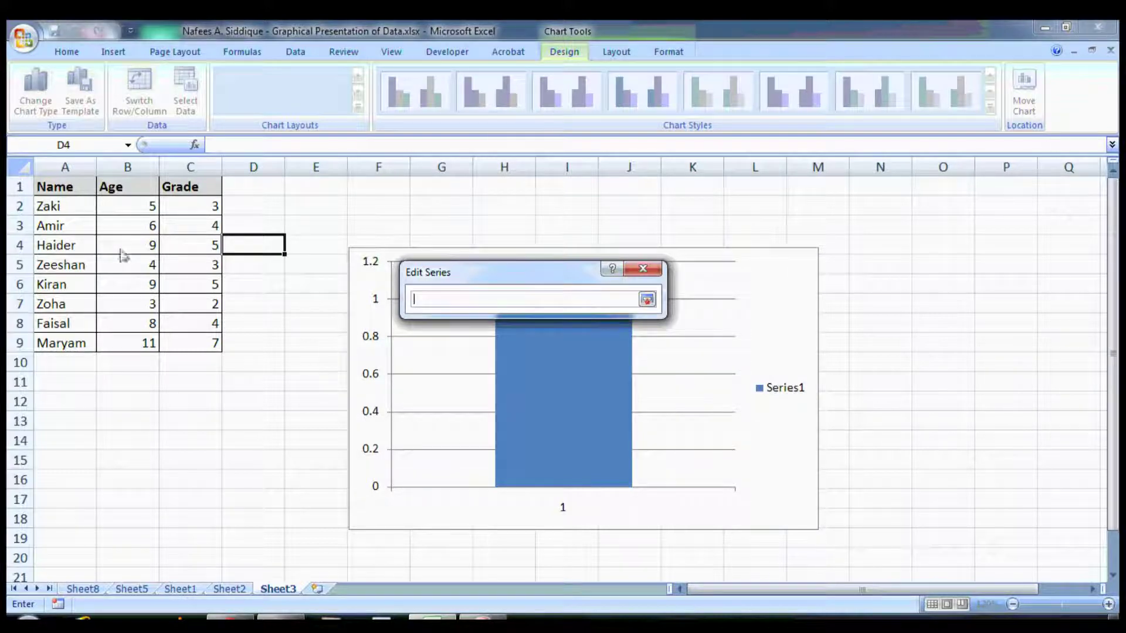
{"action": "left_click", "coordinate": [126, 188]}
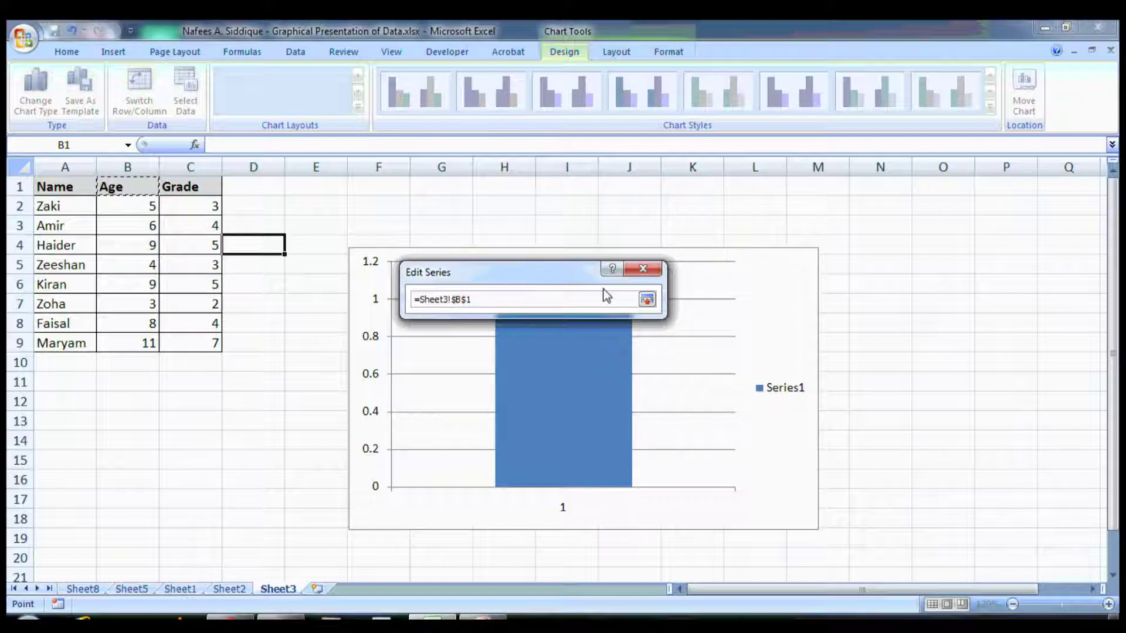
{"action": "left_click", "coordinate": [647, 300]}
{"action": "left_click", "coordinate": [564, 348]}
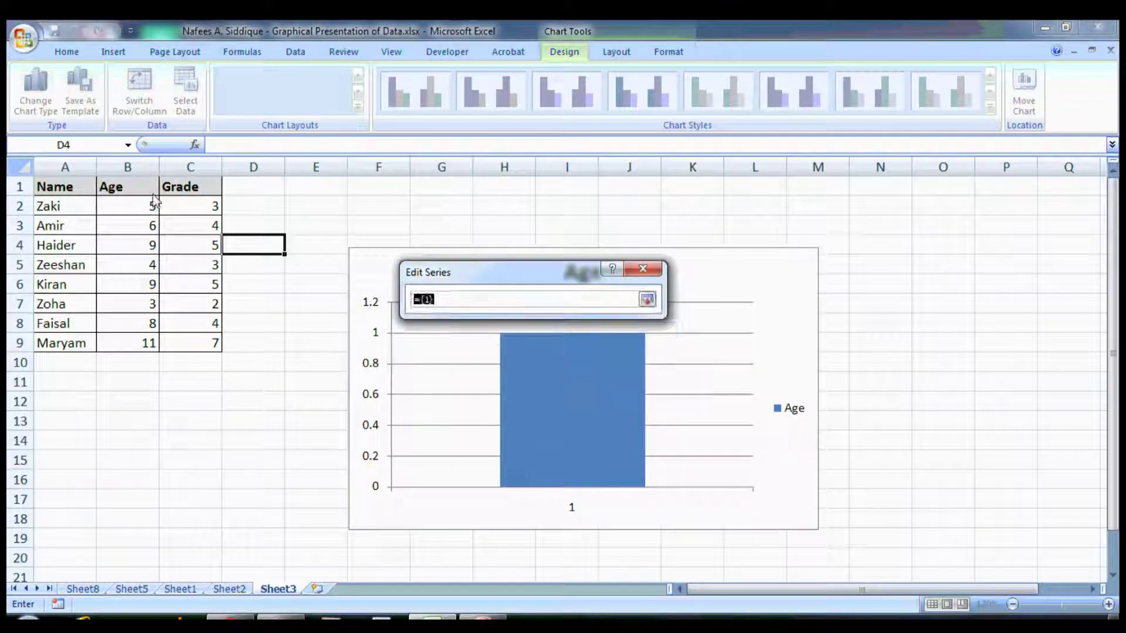
{"action": "left_click_drag", "start_coordinate": [150, 205], "coordinate": [142, 345]}
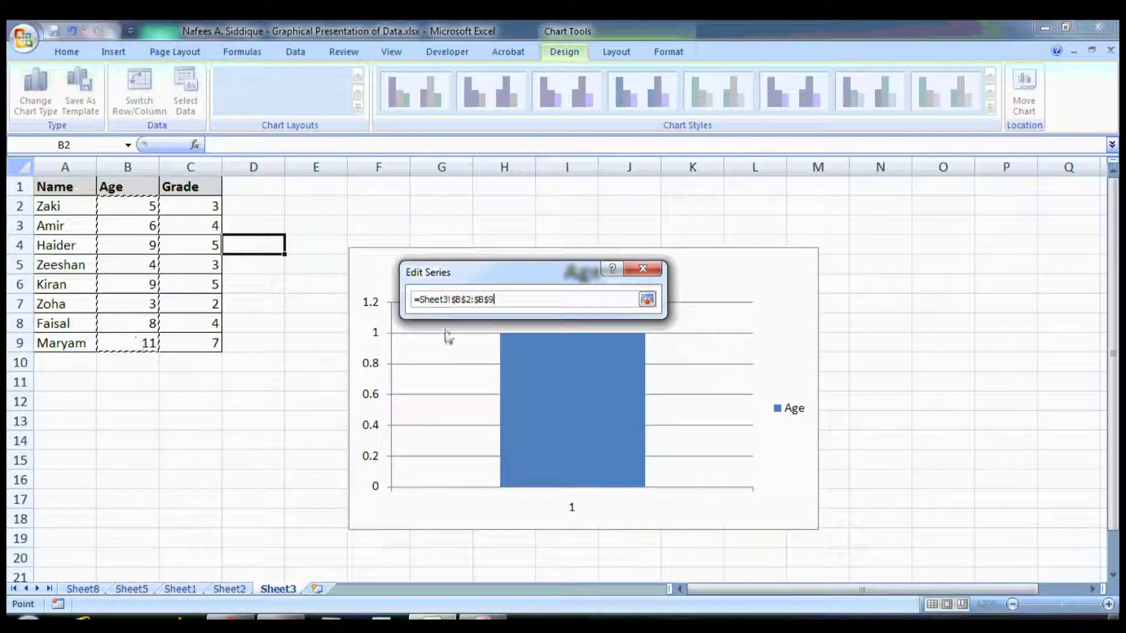
{"action": "left_click", "coordinate": [646, 300]}
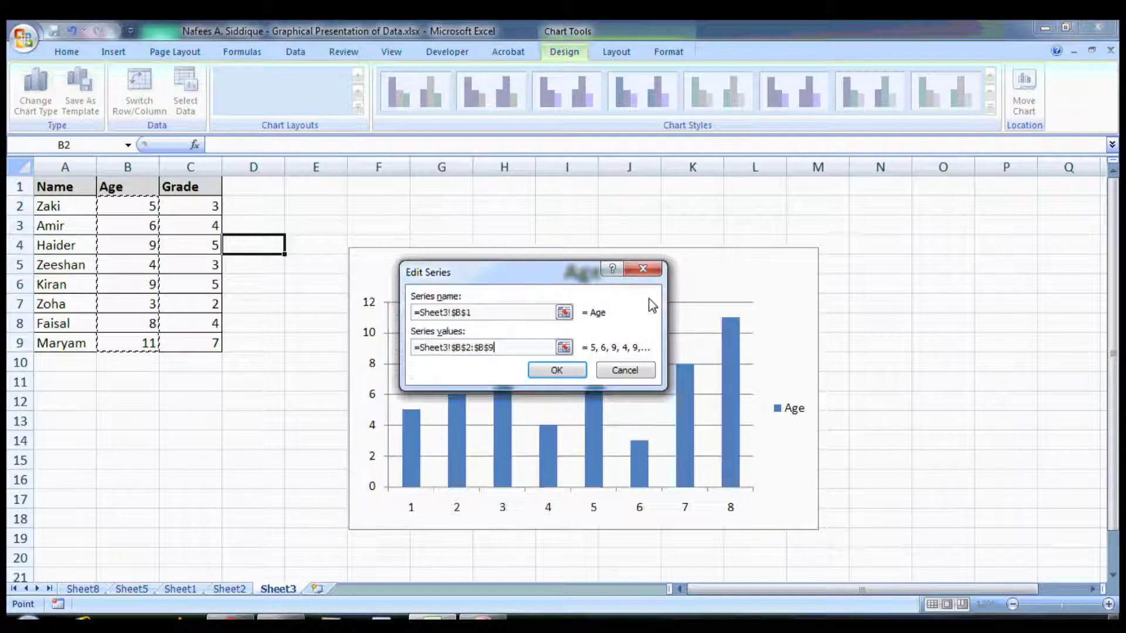
{"action": "left_click", "coordinate": [572, 371]}
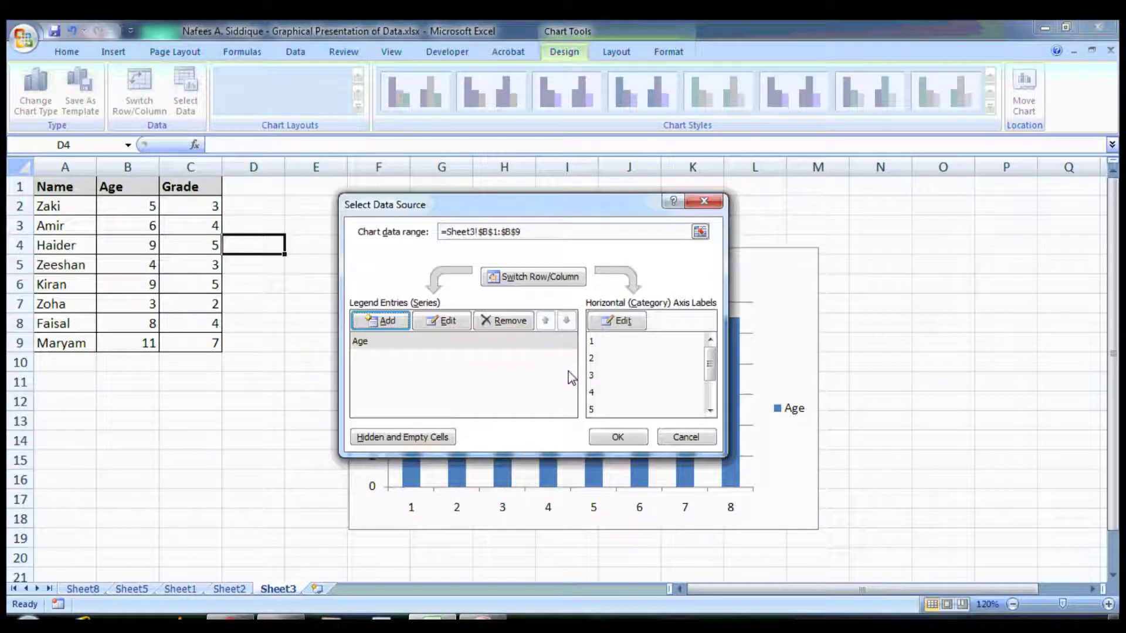
Add a Grade series named from C1 with values C2:C9.
{"action": "left_click", "coordinate": [402, 321]}
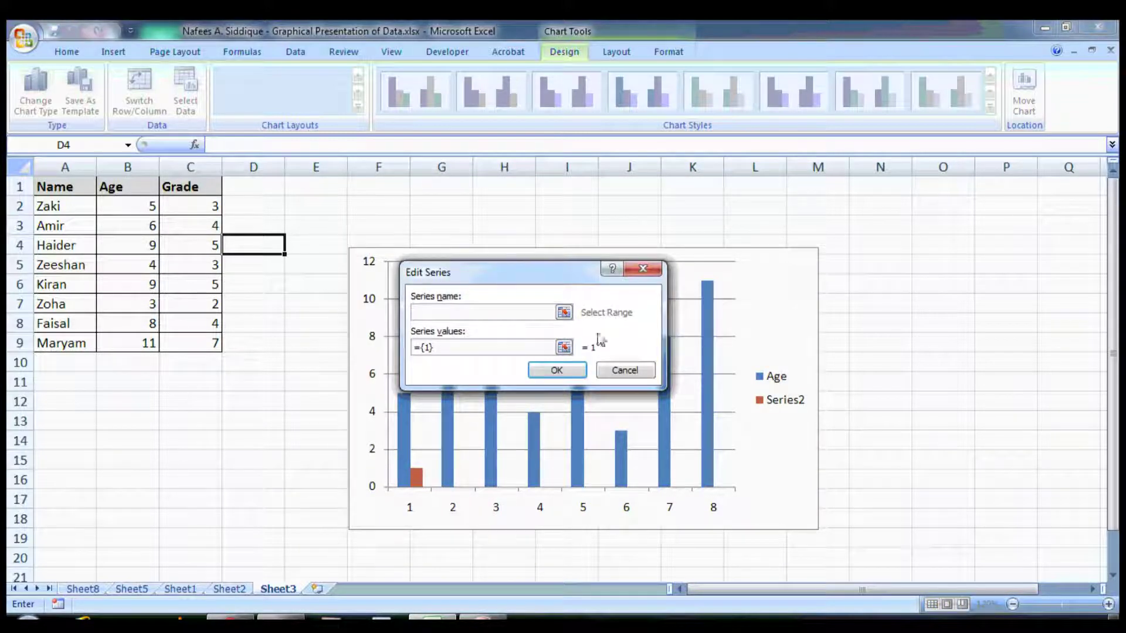
{"action": "left_click", "coordinate": [564, 313]}
{"action": "left_click", "coordinate": [216, 188]}
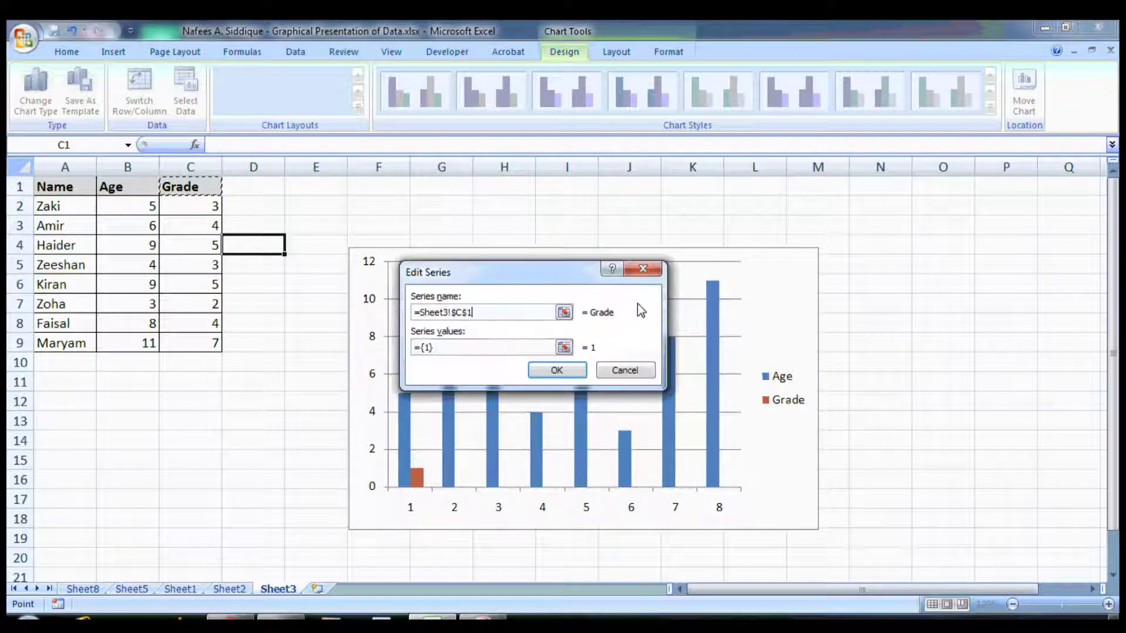
{"action": "left_click", "coordinate": [646, 300]}
{"action": "left_click", "coordinate": [564, 348]}
{"action": "left_click_drag", "start_coordinate": [205, 208], "coordinate": [205, 344]}
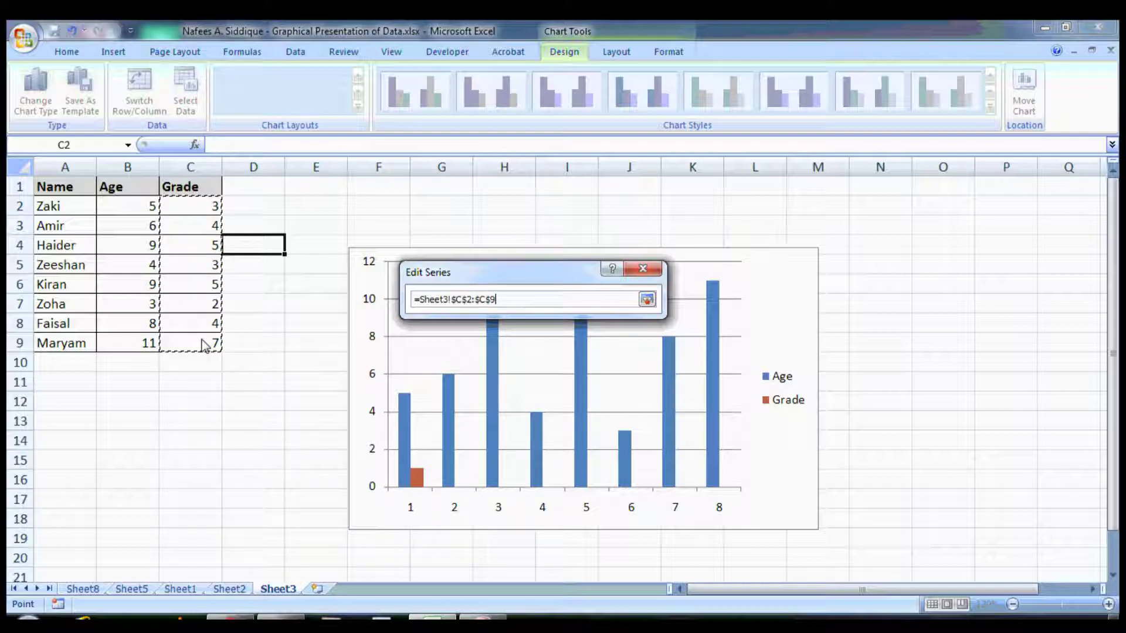
{"action": "left_click", "coordinate": [646, 300]}
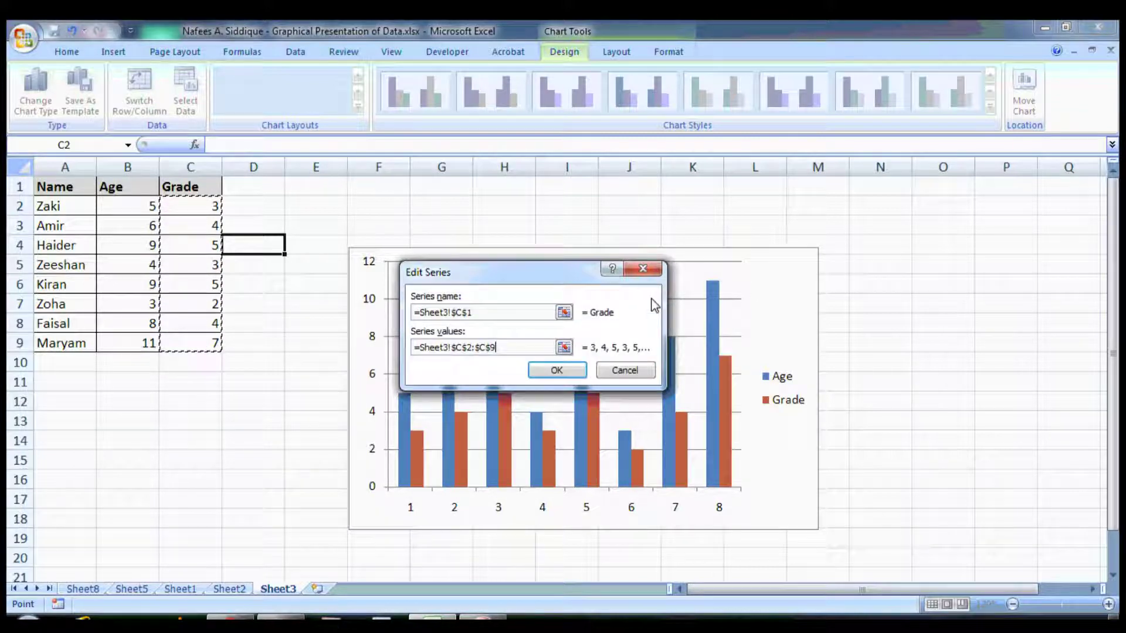
{"action": "left_click", "coordinate": [562, 371]}
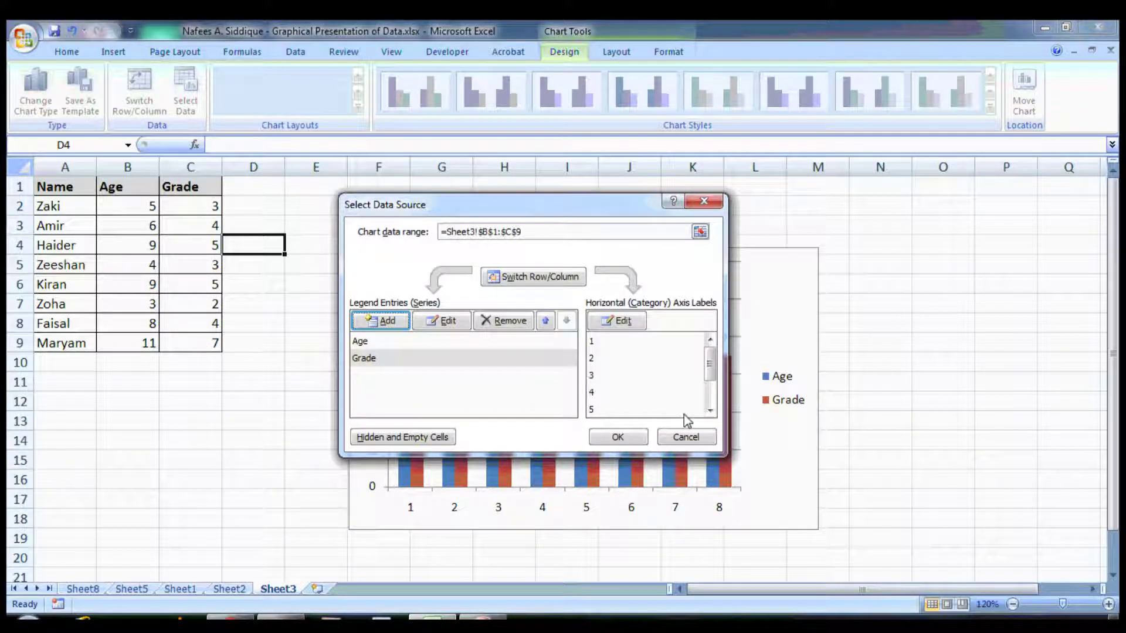
Use the student names in A2:A9 as horizontal axis labels and apply the data setup.
{"action": "left_click", "coordinate": [623, 323]}
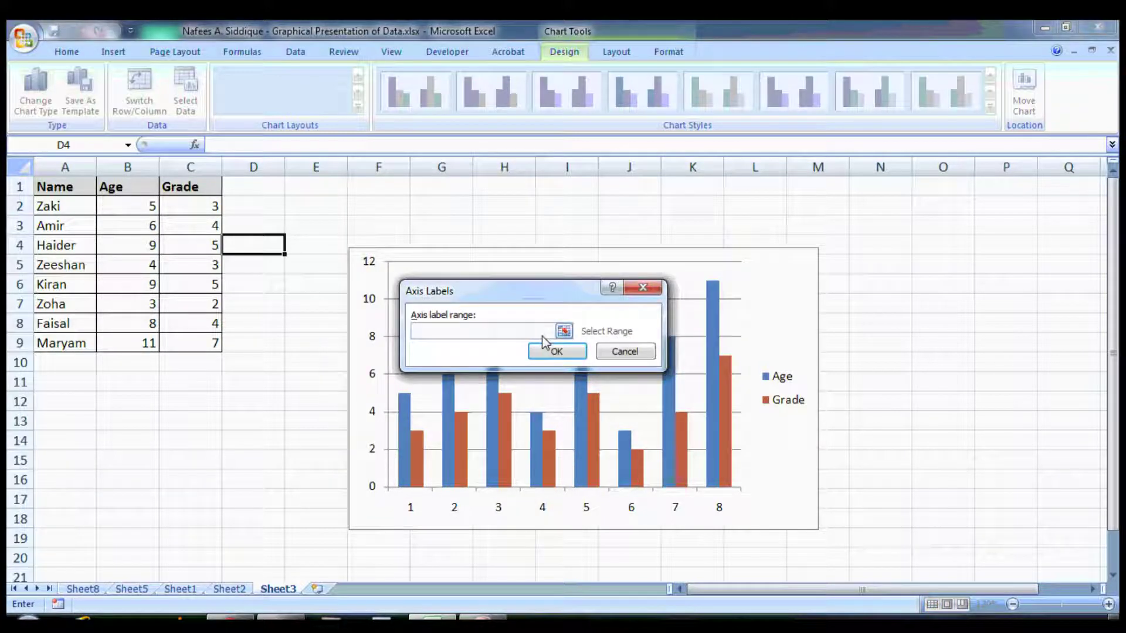
{"action": "left_click", "coordinate": [564, 333]}
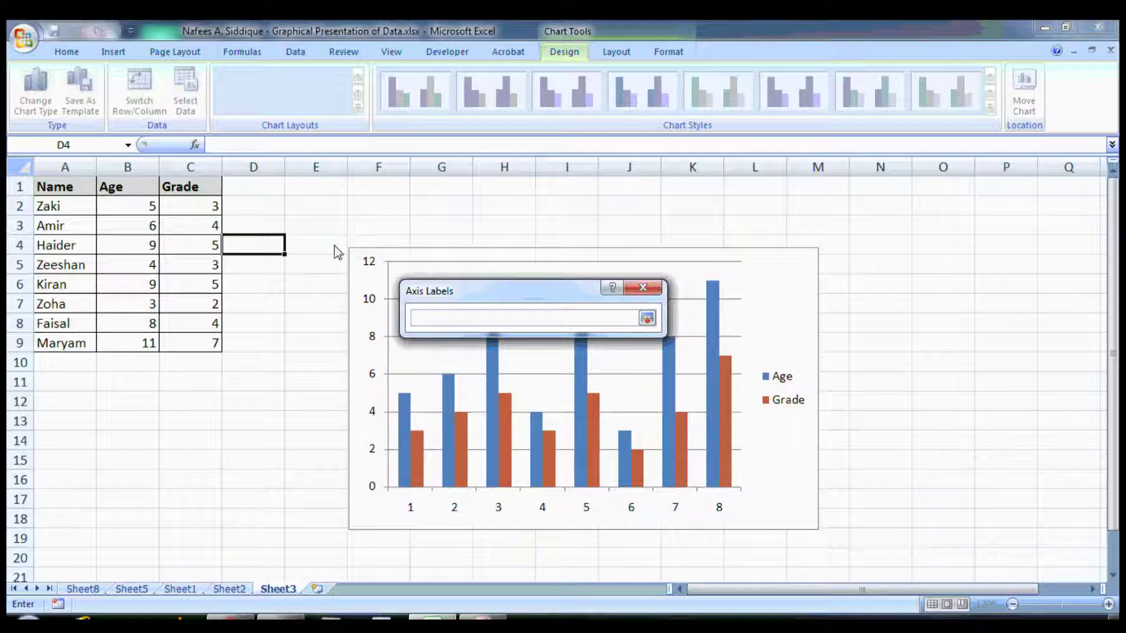
{"action": "left_click_drag", "start_coordinate": [76, 206], "coordinate": [76, 344]}
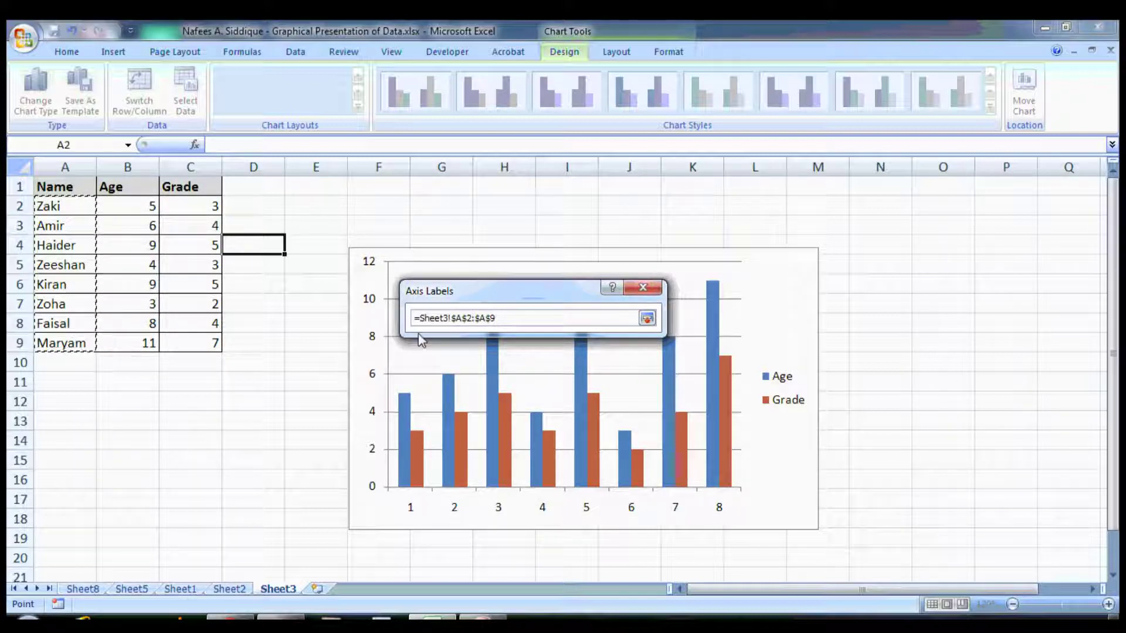
{"action": "left_click", "coordinate": [647, 319]}
{"action": "left_click", "coordinate": [572, 352]}
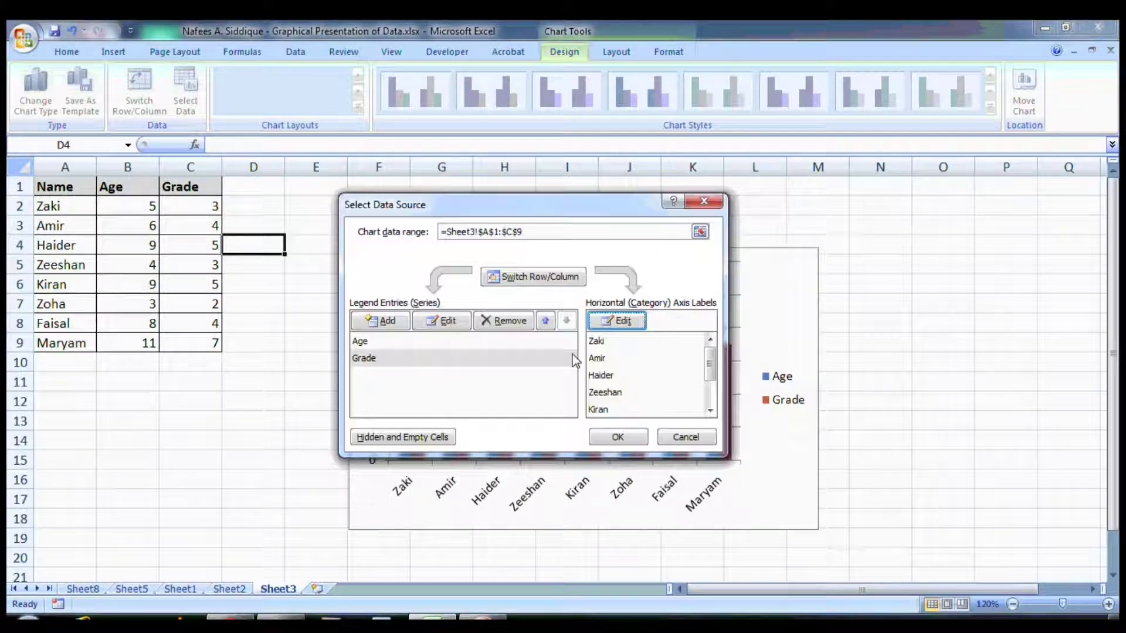
{"action": "left_click", "coordinate": [623, 435]}
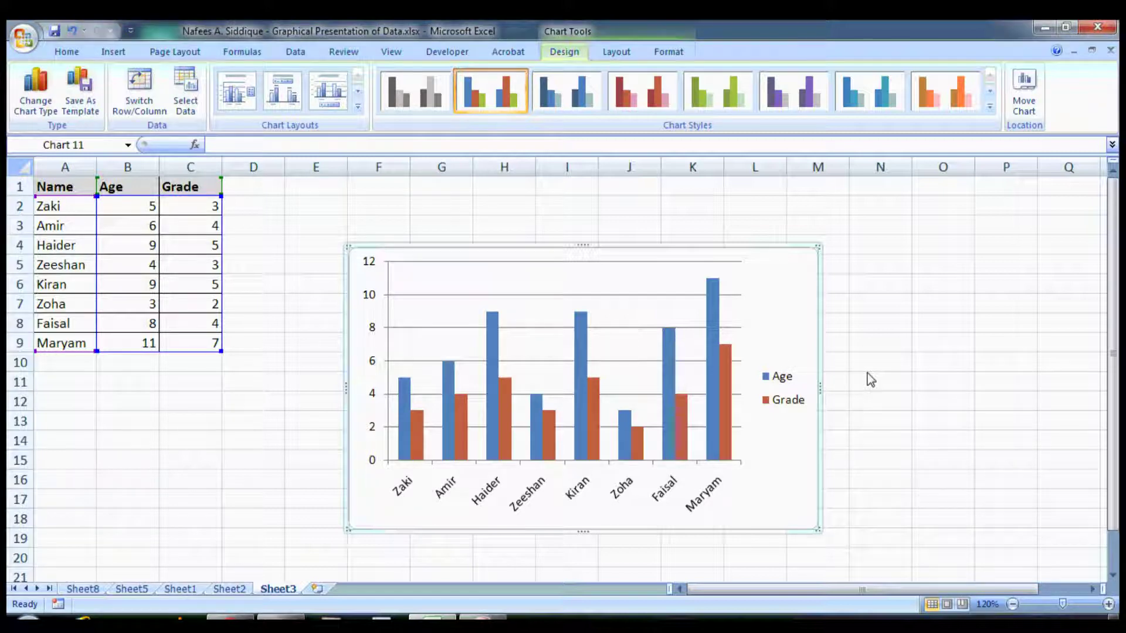
Add Outside End value labels to both the Age and Grade column series.
{"action": "left_click", "coordinate": [582, 346]}
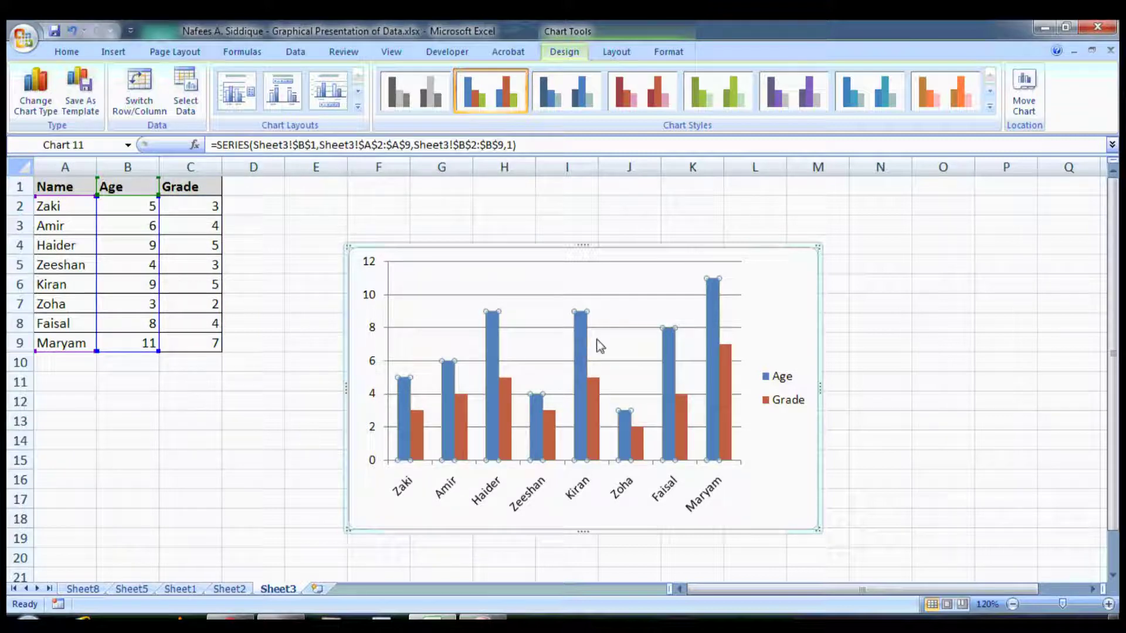
{"action": "left_click", "coordinate": [615, 51]}
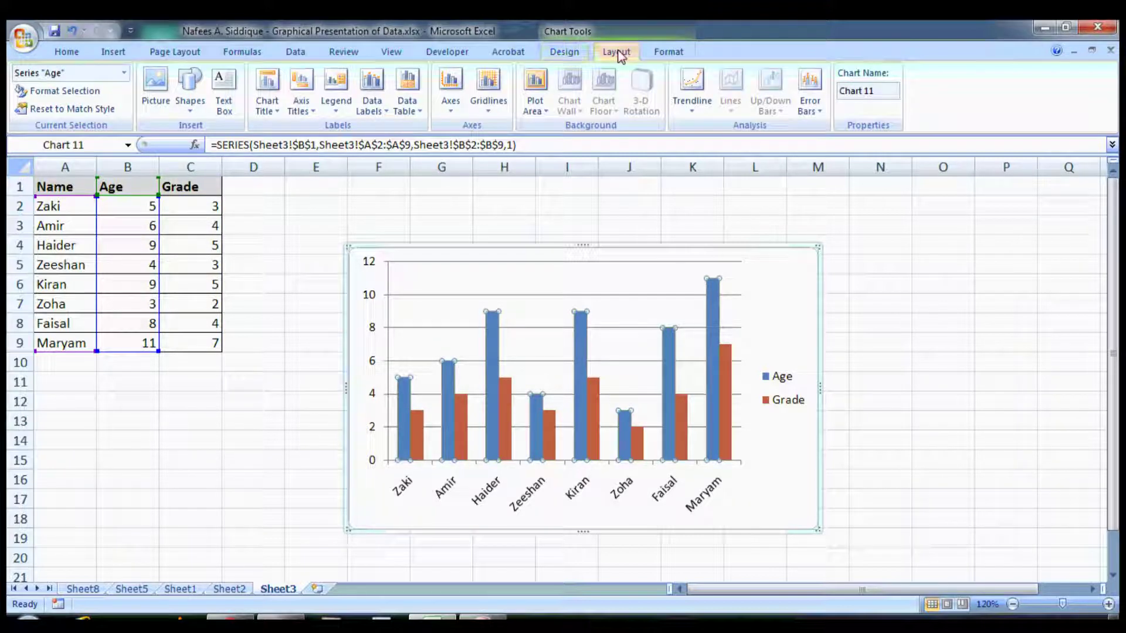
{"action": "left_click", "coordinate": [381, 91]}
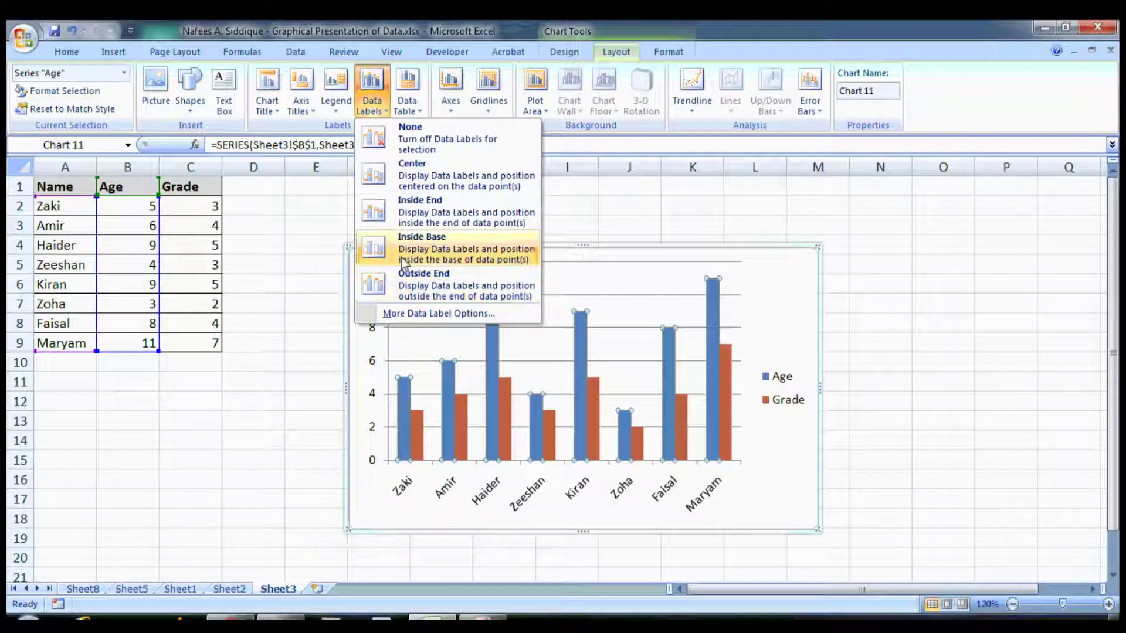
{"action": "left_click", "coordinate": [405, 285]}
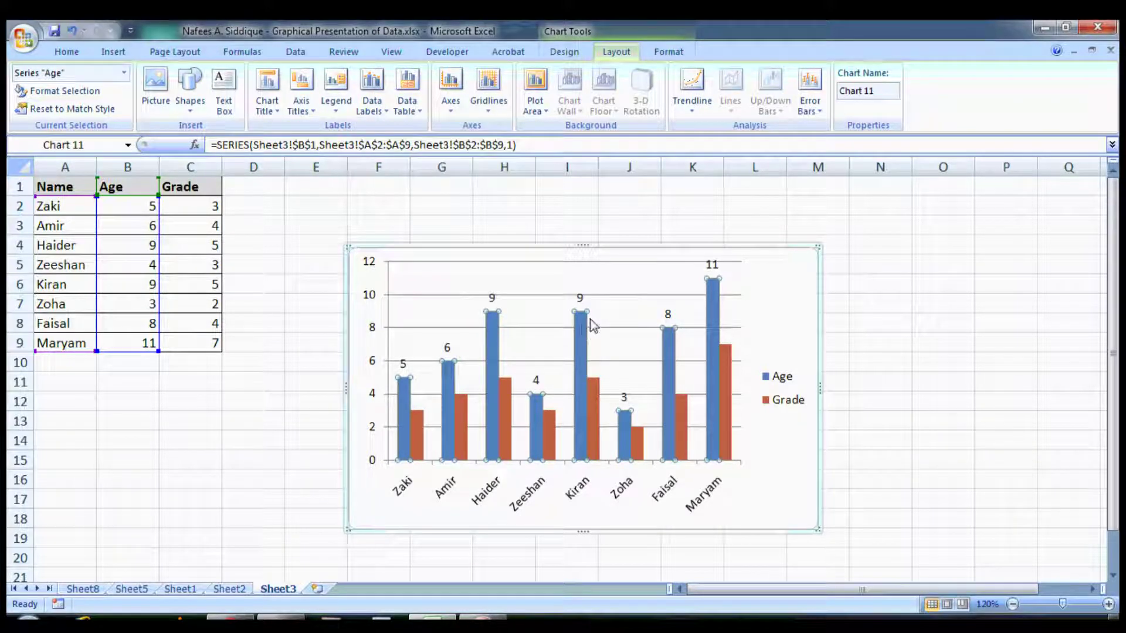
{"action": "left_click", "coordinate": [599, 425]}
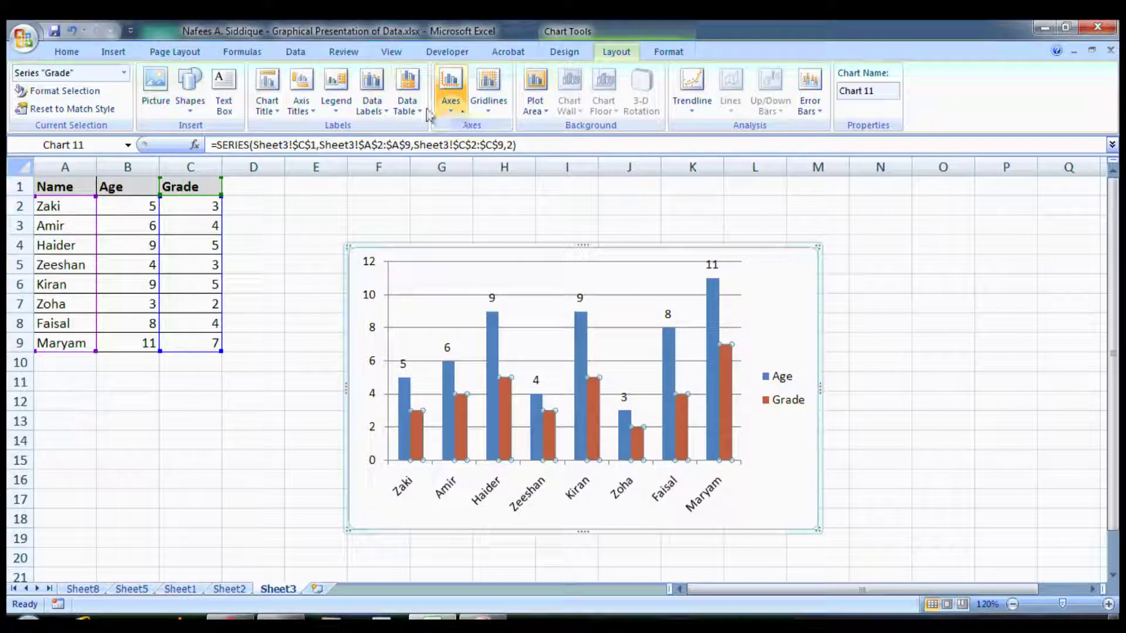
{"action": "left_click", "coordinate": [372, 91]}
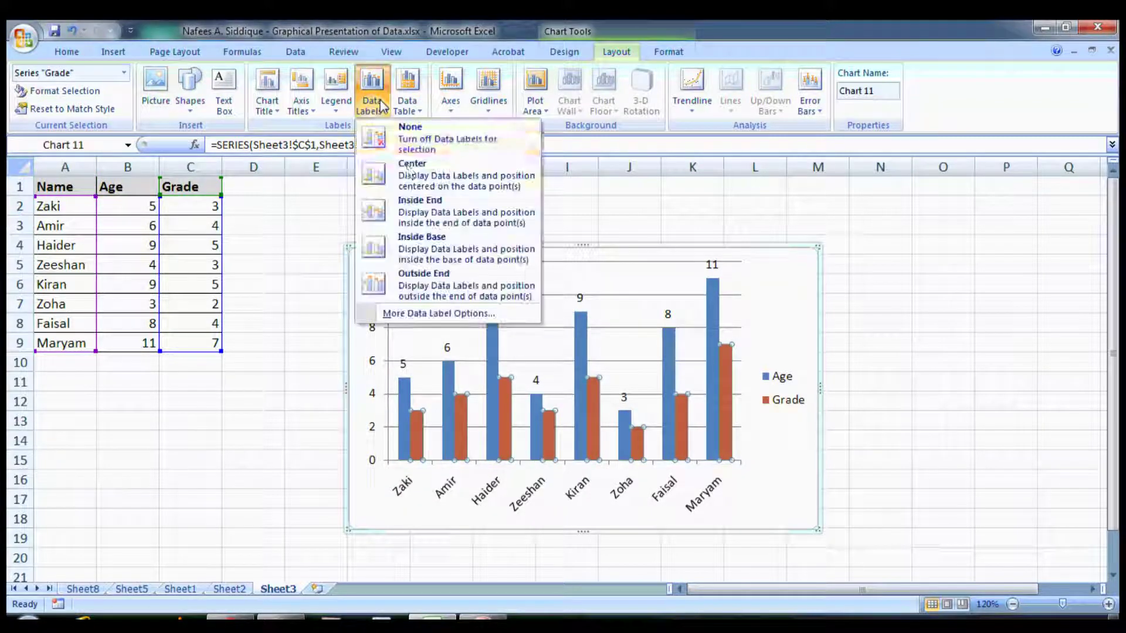
{"action": "left_click", "coordinate": [411, 284]}
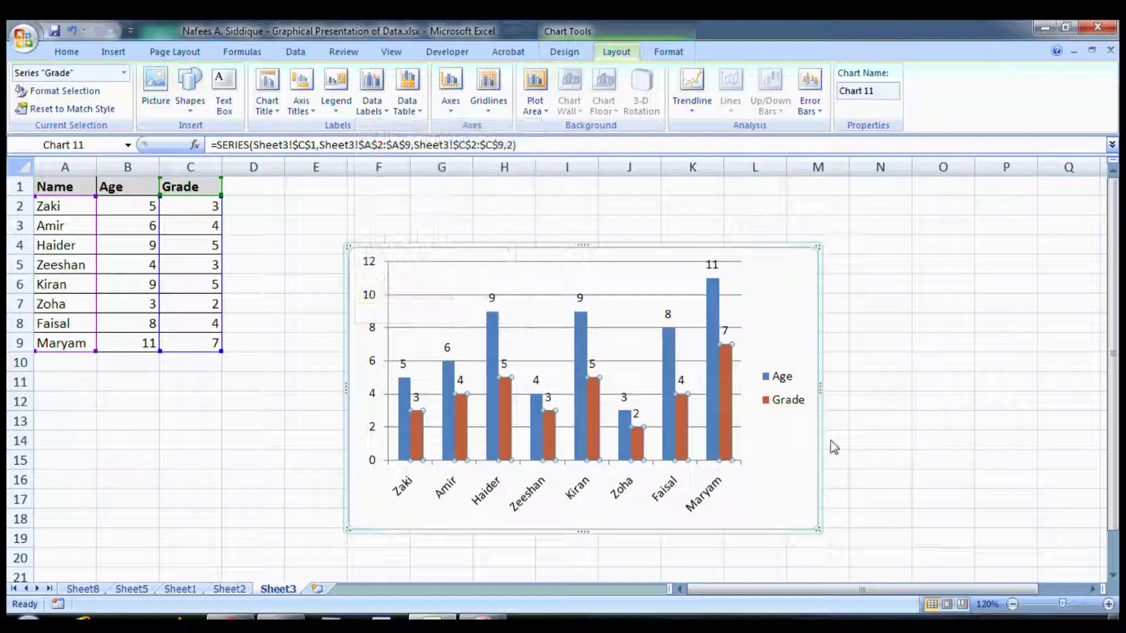
{"action": "left_click", "coordinate": [803, 453]}
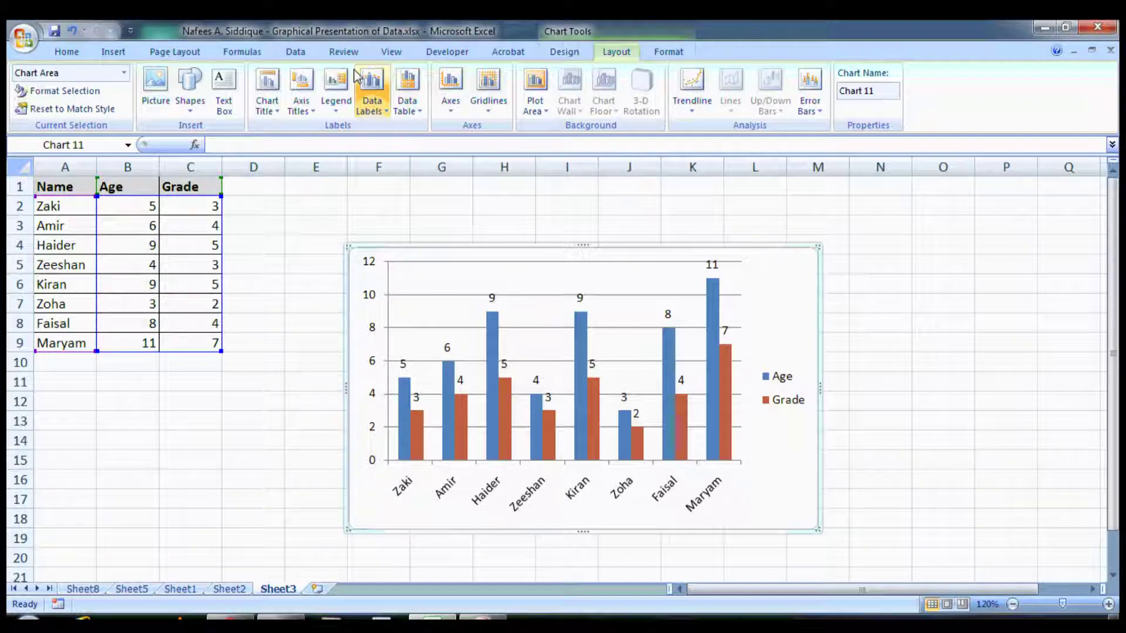
Add the title 'Friends Data' above the chart.
{"action": "left_click", "coordinate": [268, 83]}
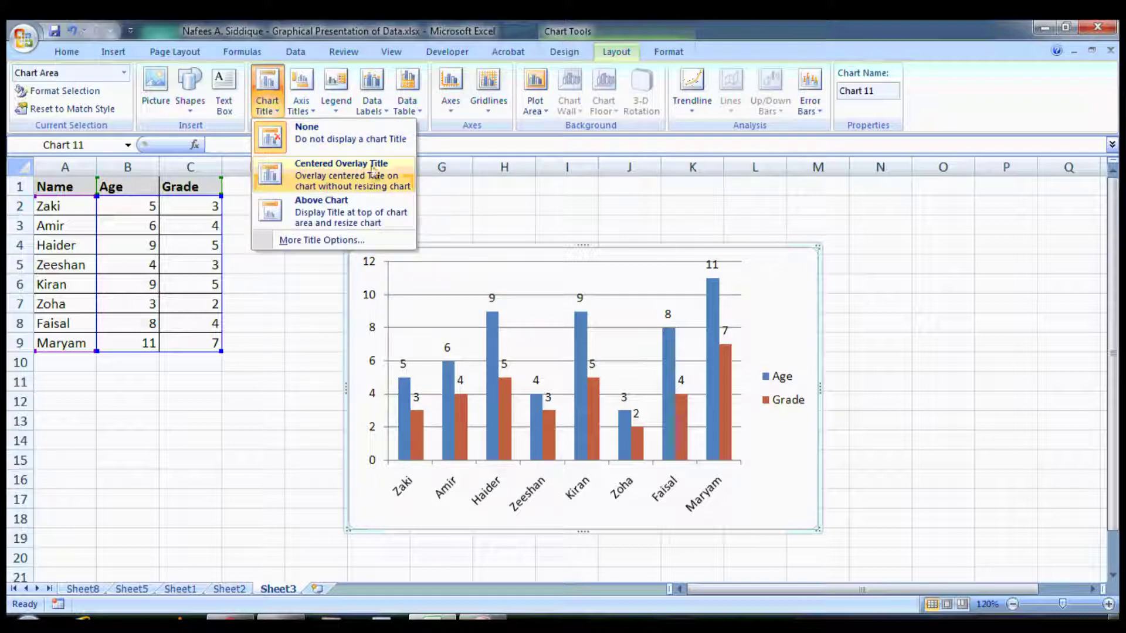
{"action": "left_click", "coordinate": [299, 207]}
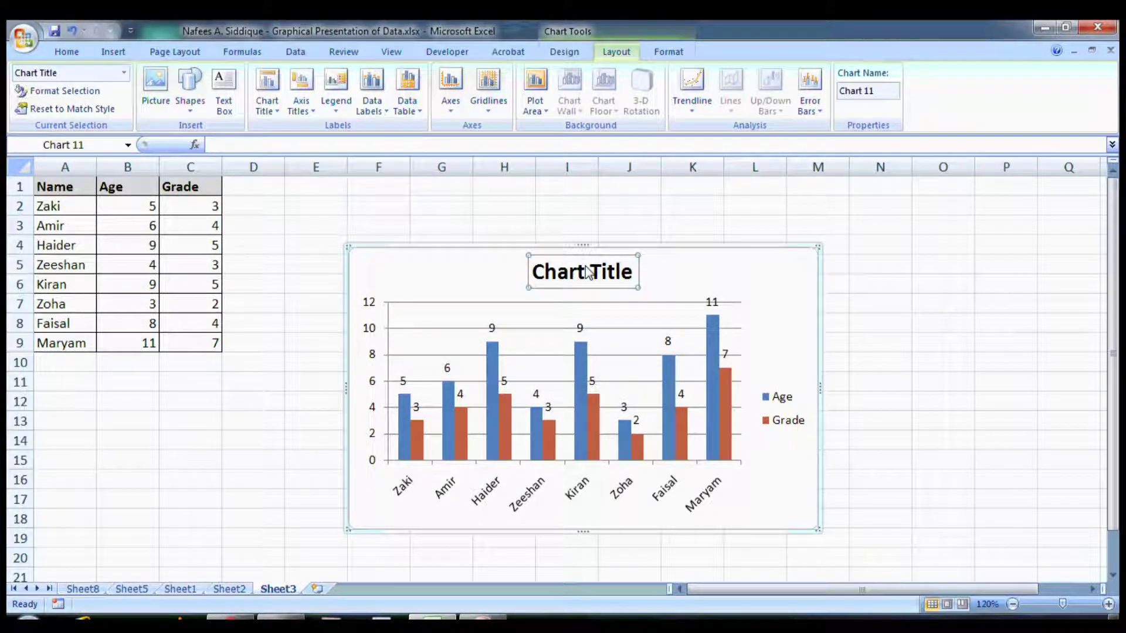
{"action": "type", "text": "F"}
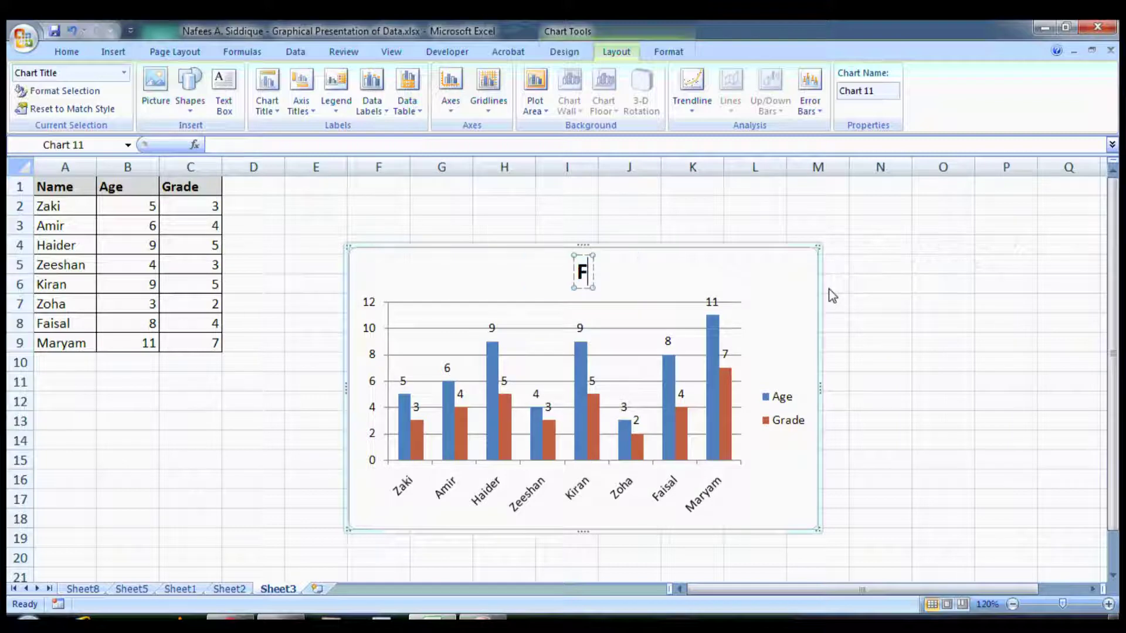
{"action": "type", "text": "riends Data"}
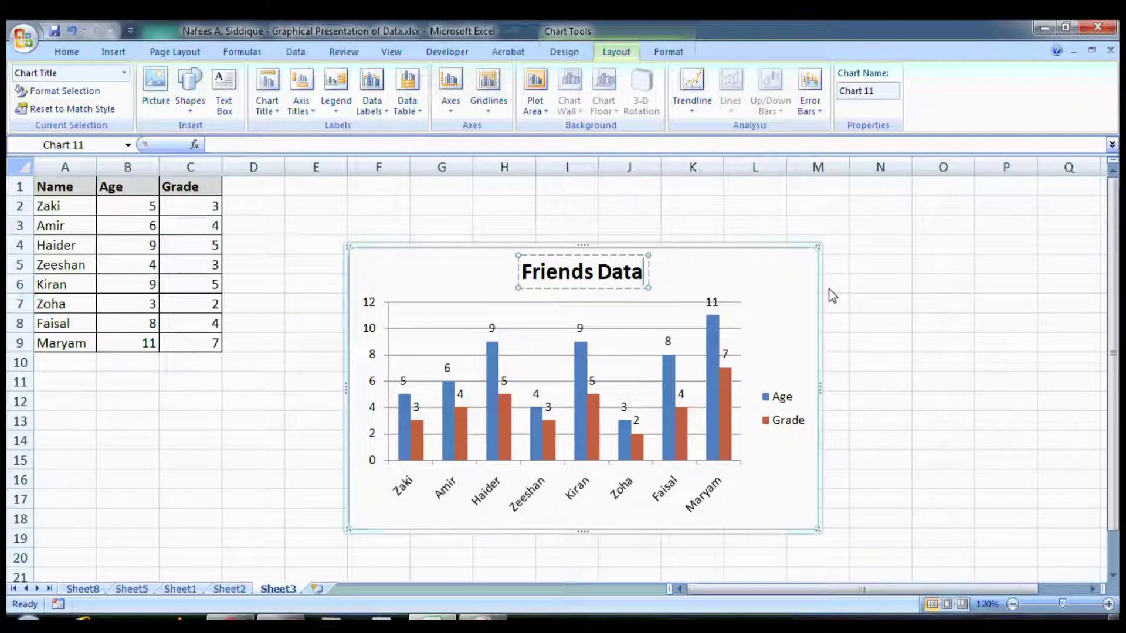
{"action": "left_click", "coordinate": [812, 288]}
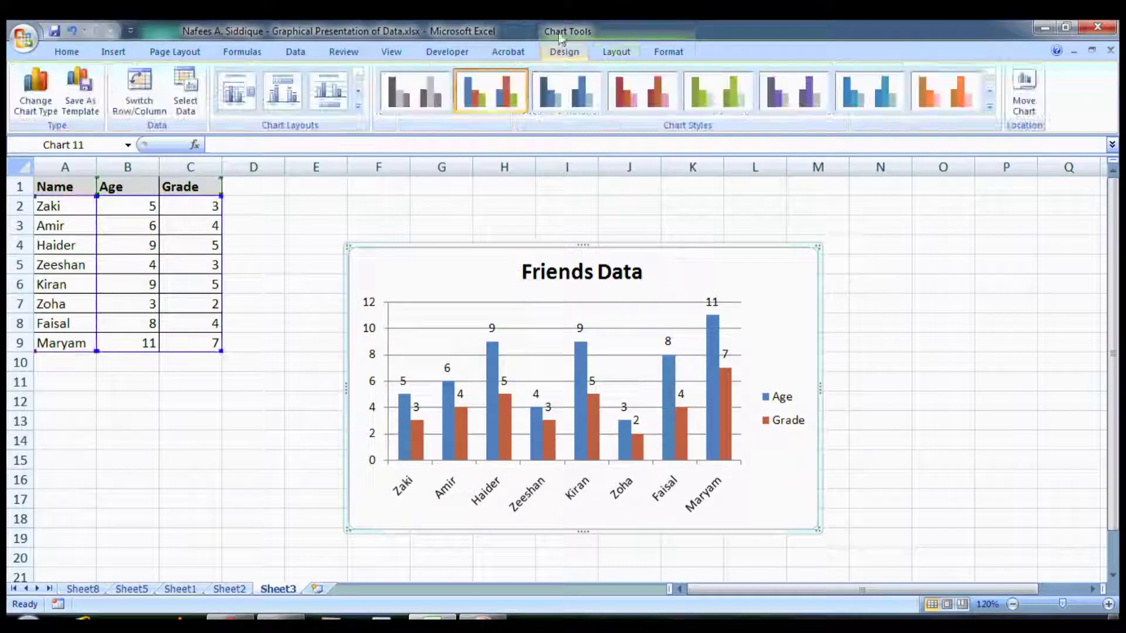
Change the chart type to the first Line subtype.
{"action": "left_click", "coordinate": [616, 52]}
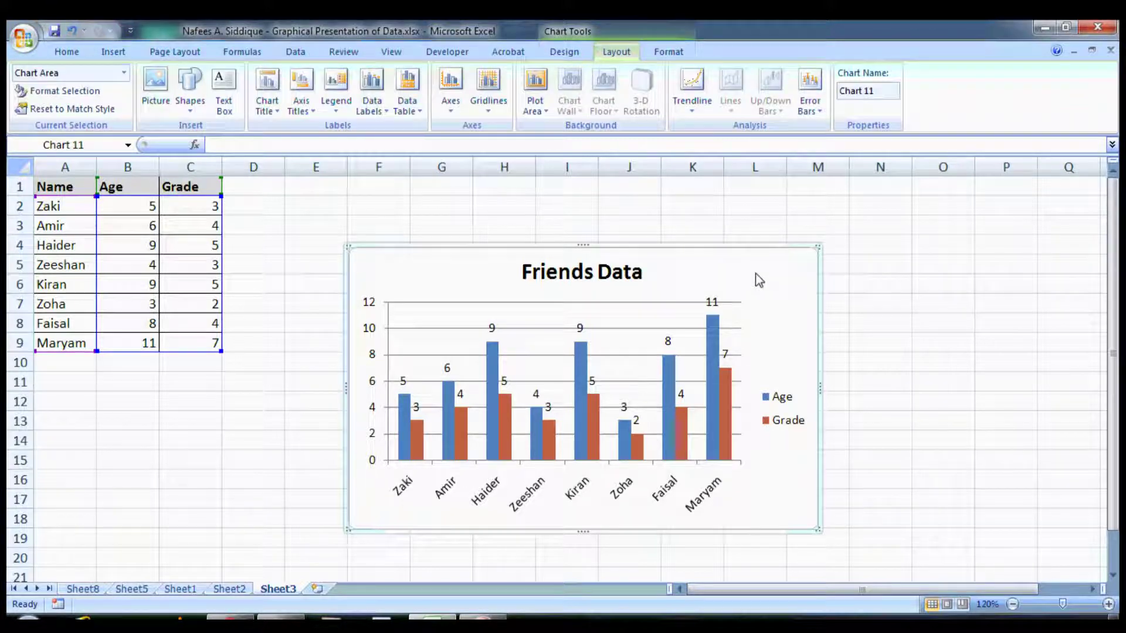
{"action": "right_click", "coordinate": [755, 273]}
{"action": "left_click", "coordinate": [858, 379]}
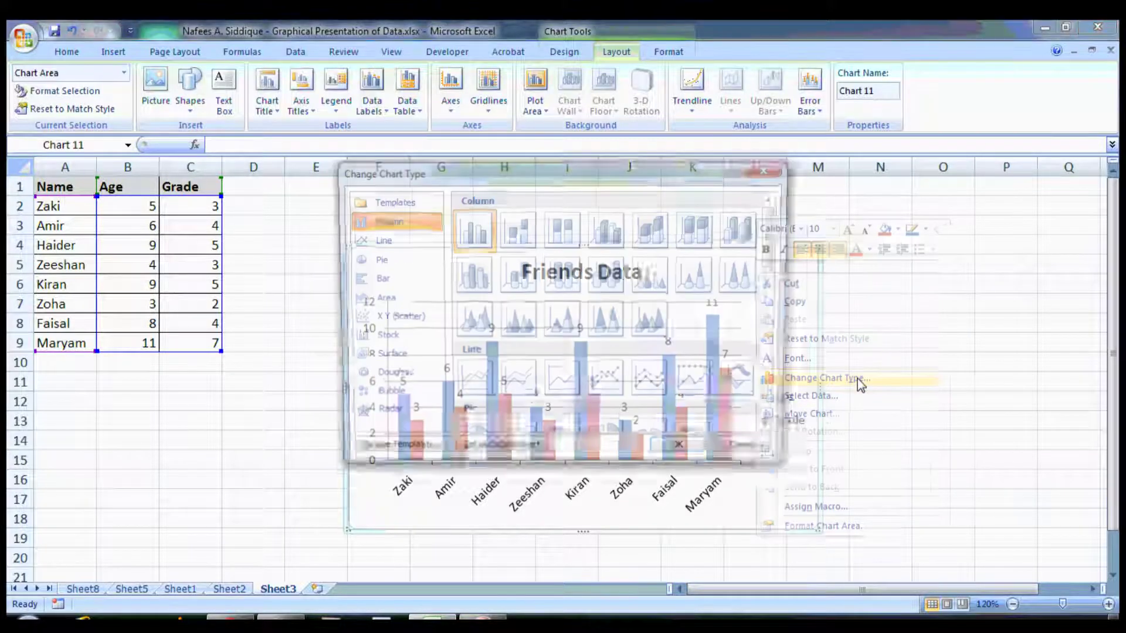
{"action": "double_click", "coordinate": [471, 380]}
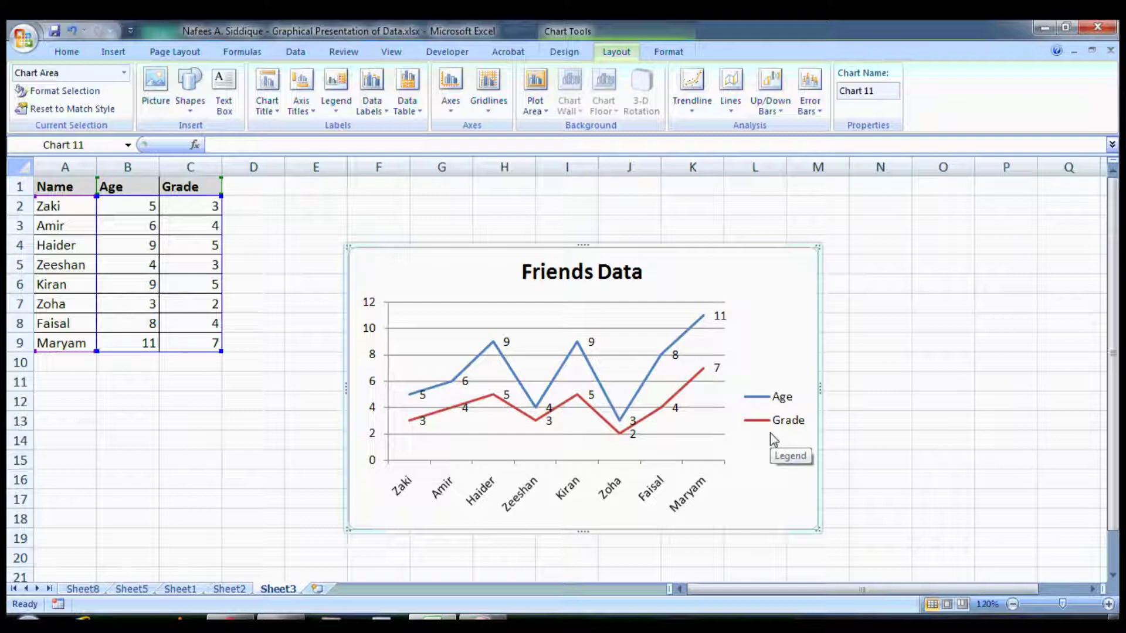
Switch the chart type to Line with Markers.
{"action": "right_click", "coordinate": [772, 317]}
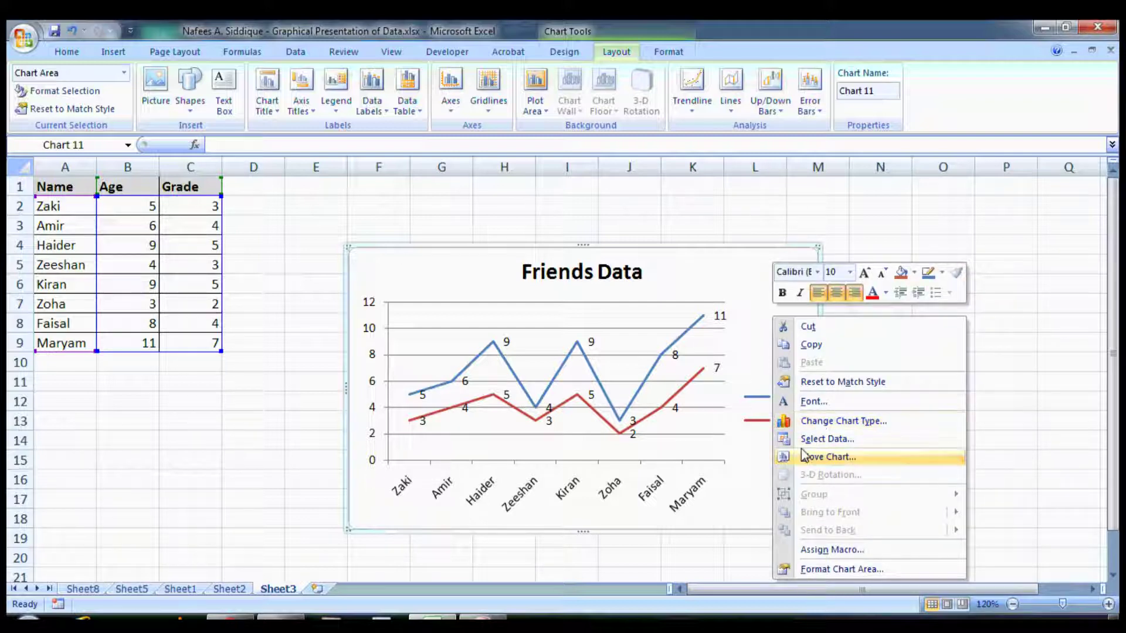
{"action": "left_click", "coordinate": [807, 424]}
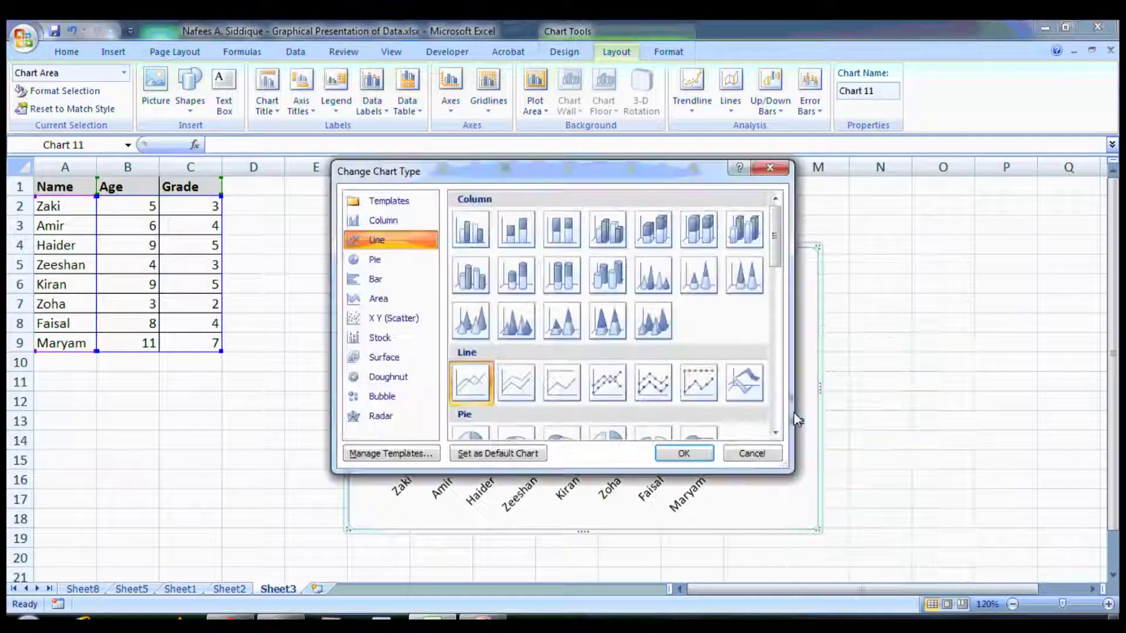
{"action": "double_click", "coordinate": [610, 390]}
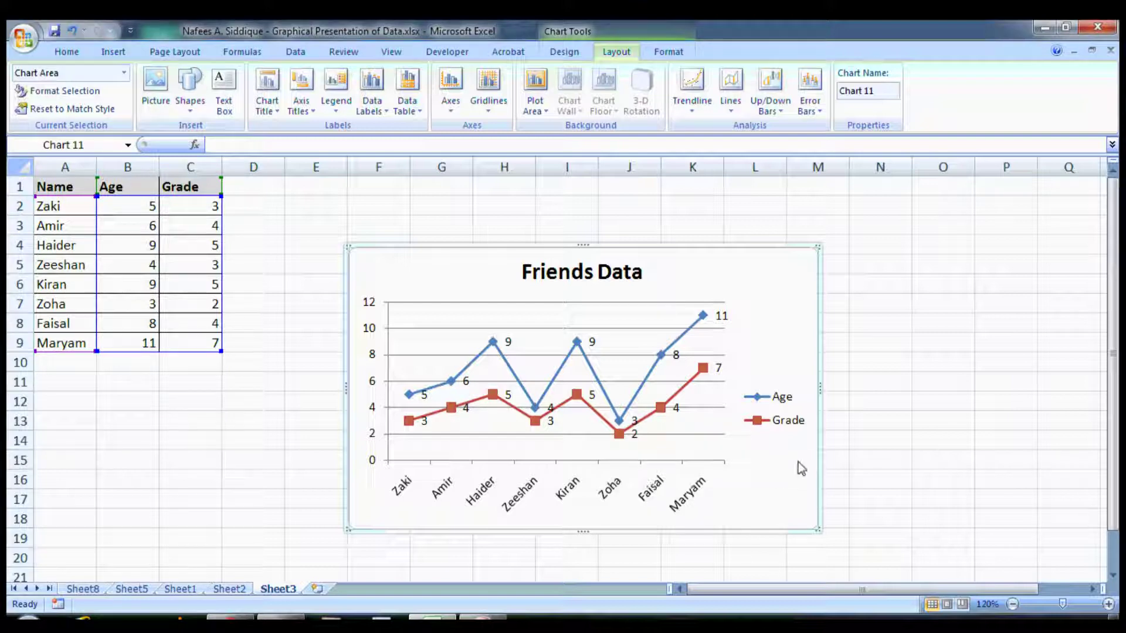
Add drop lines from every Age and Grade point down to the axis.
{"action": "left_click", "coordinate": [731, 96]}
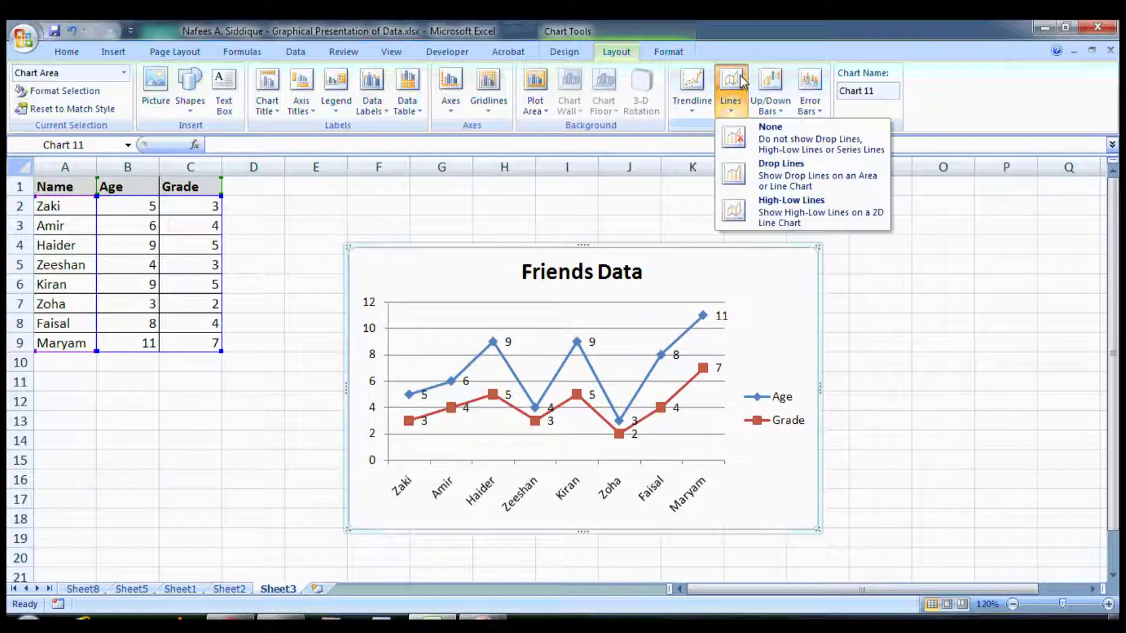
{"action": "left_click", "coordinate": [763, 173]}
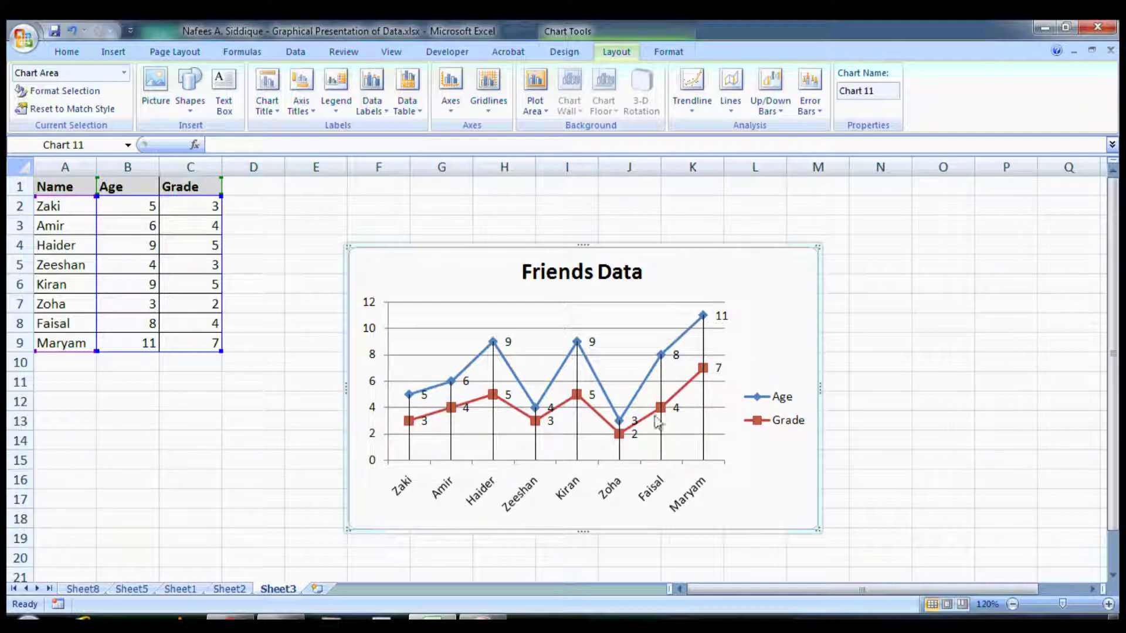
Change the Friends Data line chart to the first Pie subtype, showing Age slices.
{"action": "right_click", "coordinate": [746, 437]}
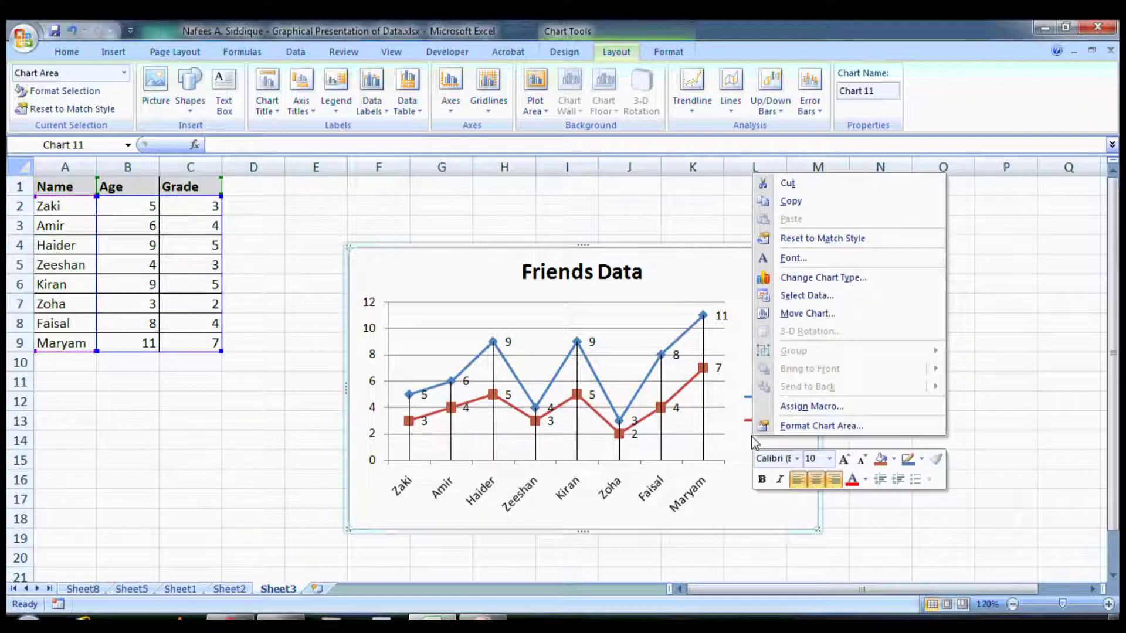
{"action": "left_click", "coordinate": [774, 277]}
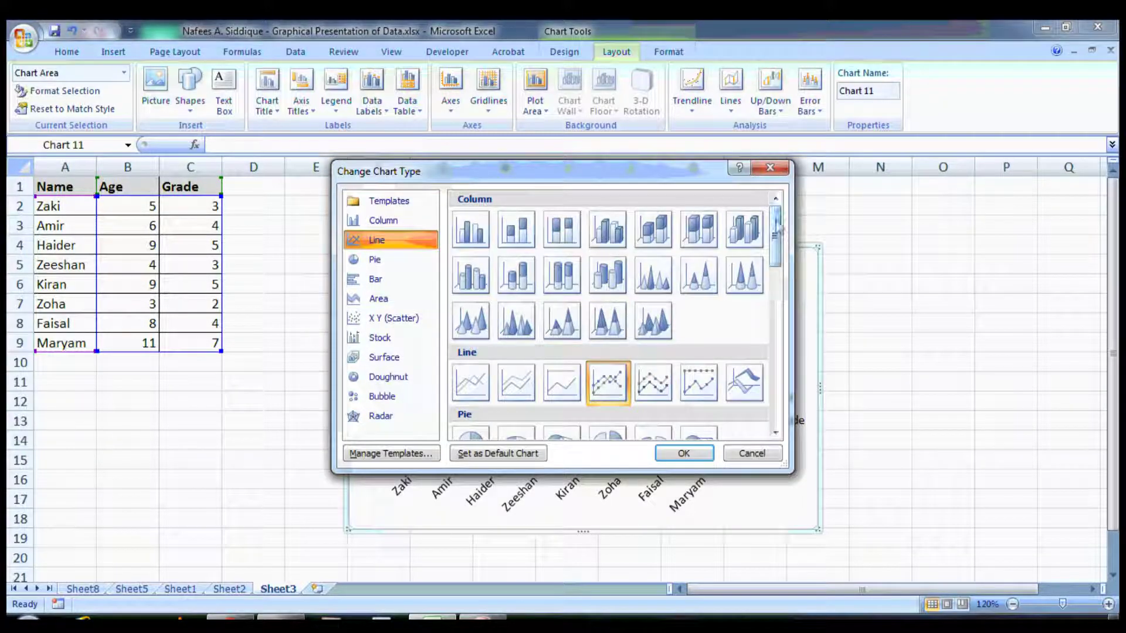
{"action": "scroll", "coordinate": [774, 240], "scroll_direction": "down", "scroll_amount": 3}
{"action": "double_click", "coordinate": [470, 366]}
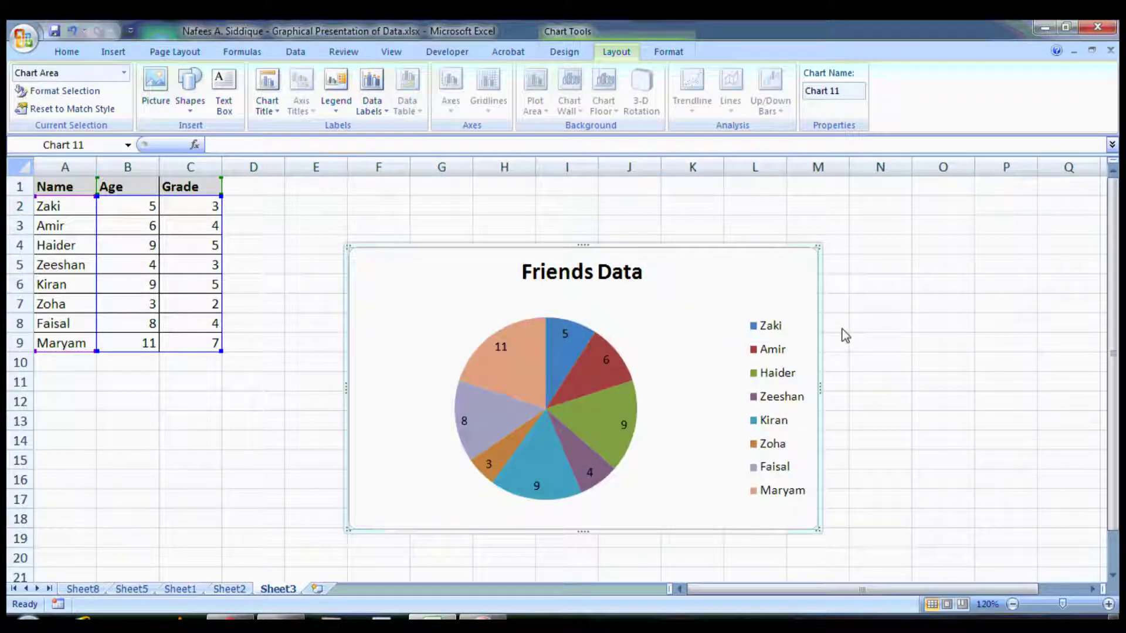
{"action": "mouse_move", "coordinate": [521, 373]}
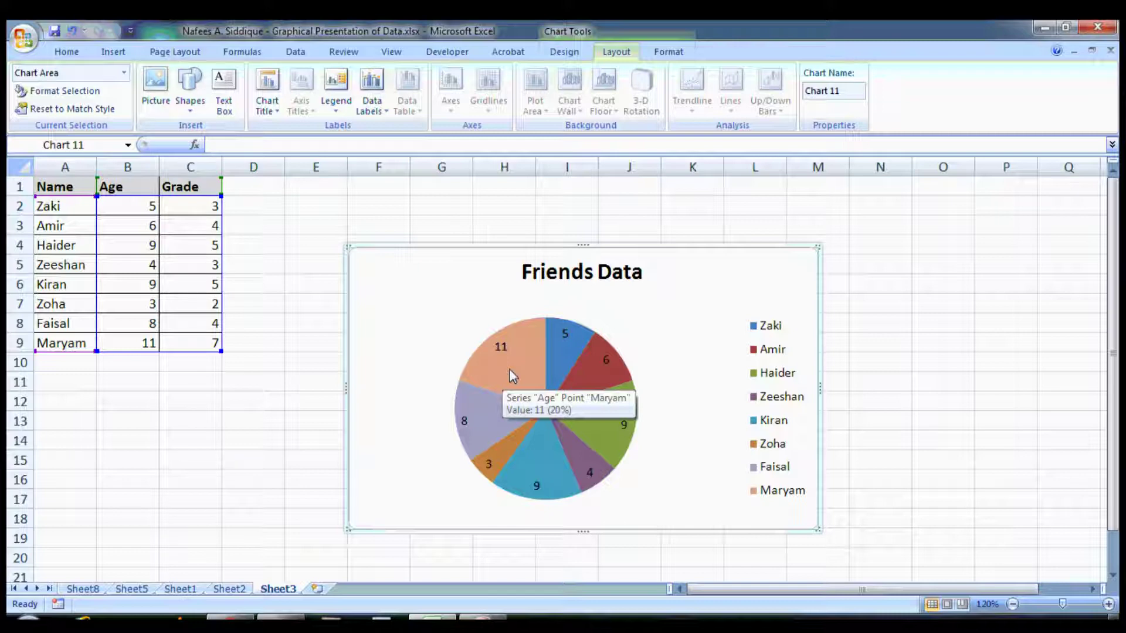
Remove the Age series in Select Data so the pie plots only Grade values.
{"action": "right_click", "coordinate": [688, 439]}
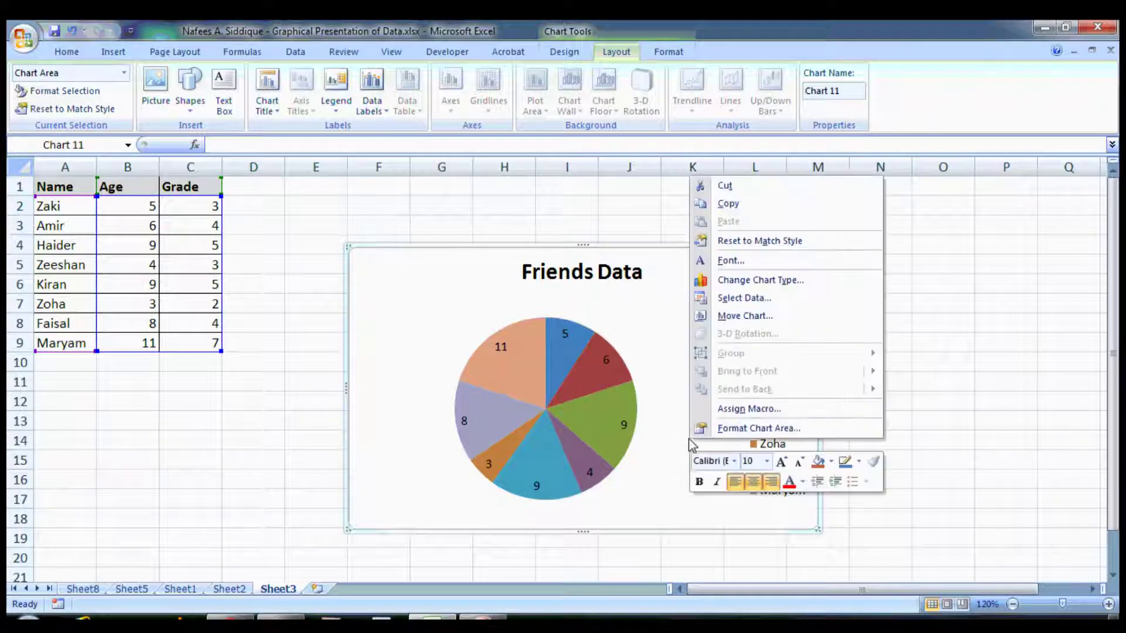
{"action": "left_click", "coordinate": [743, 297]}
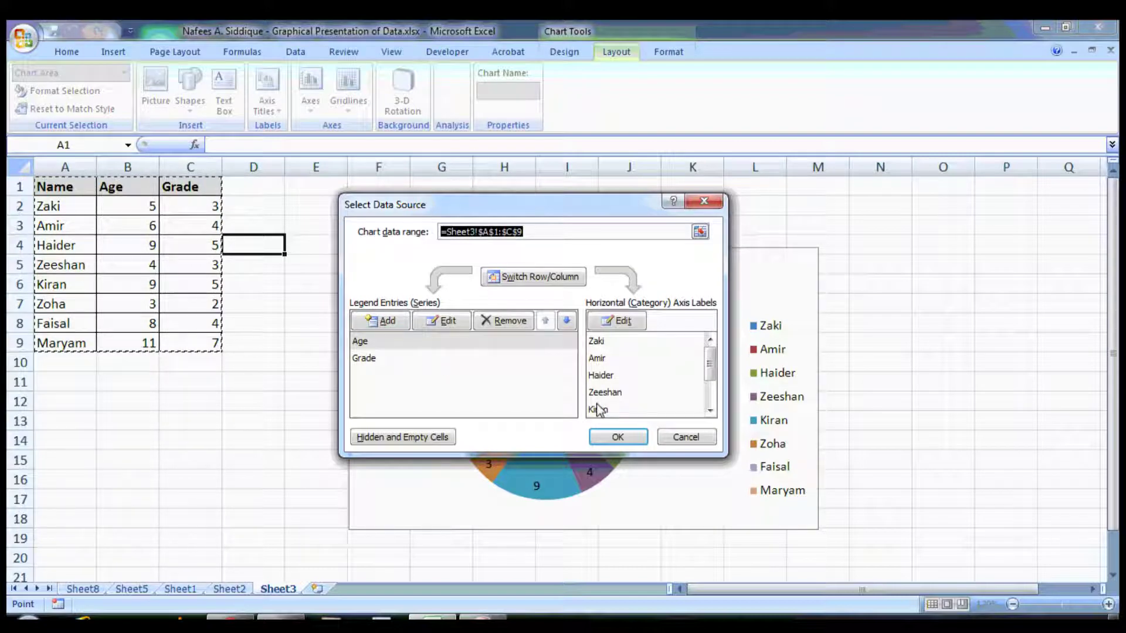
{"action": "left_click_drag", "start_coordinate": [572, 207], "coordinate": [608, 217]}
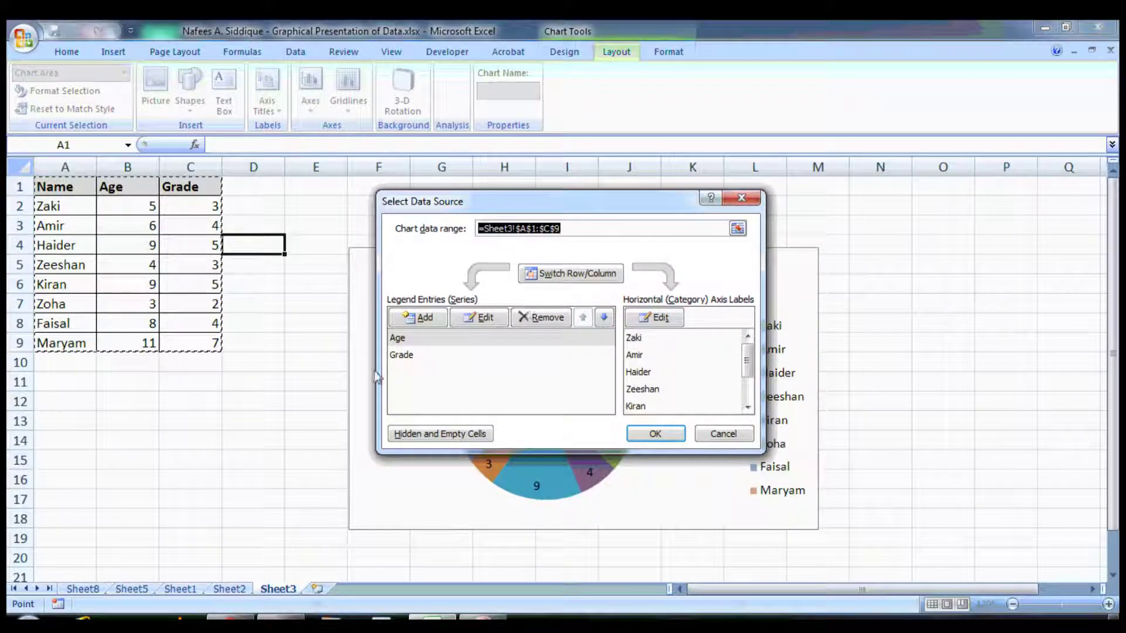
{"action": "left_click", "coordinate": [414, 340]}
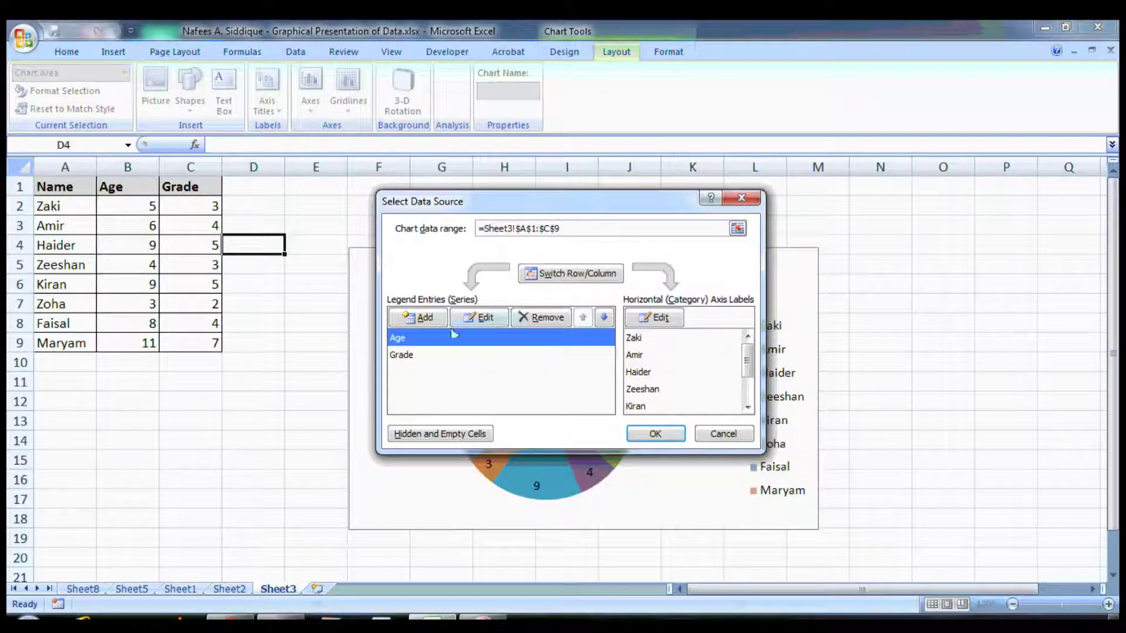
{"action": "left_click", "coordinate": [550, 320]}
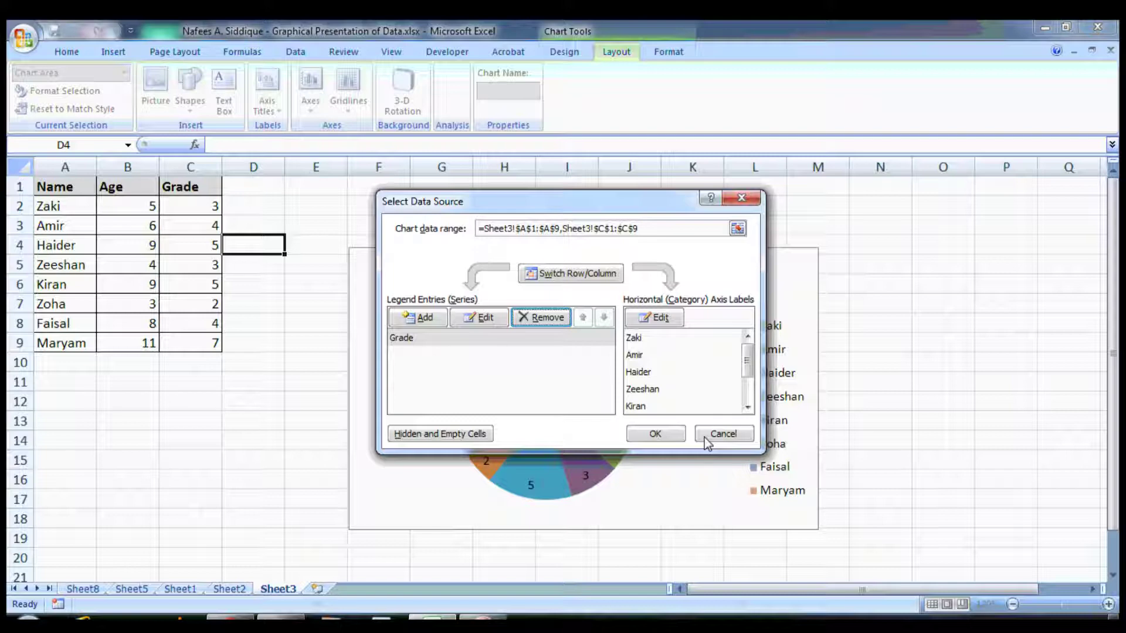
{"action": "left_click", "coordinate": [652, 434]}
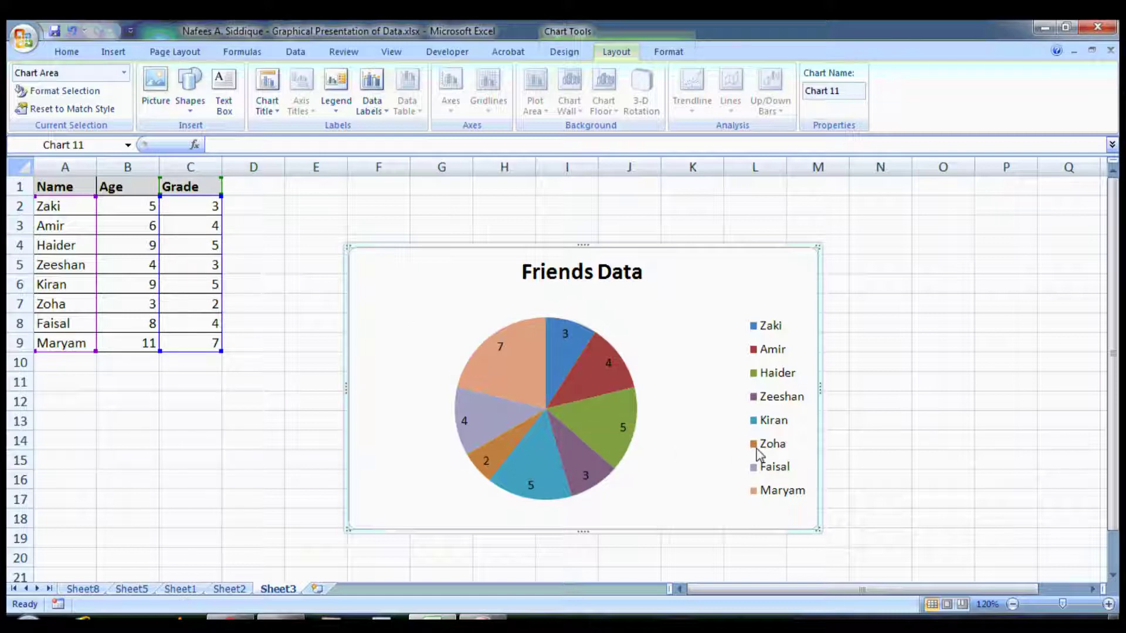
{"action": "mouse_move", "coordinate": [510, 460]}
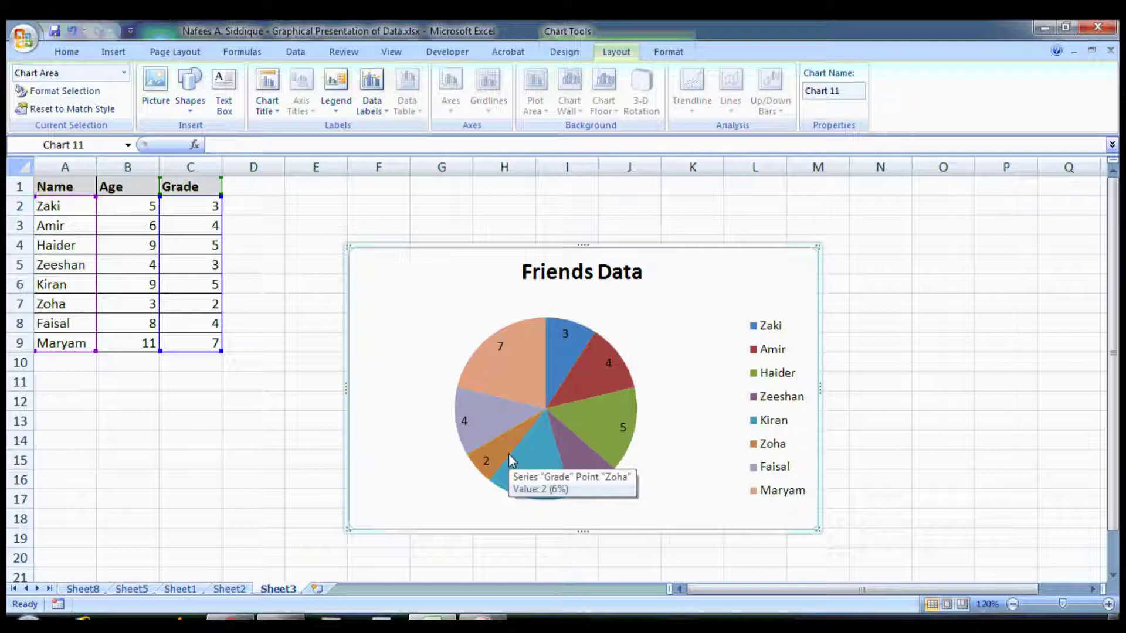